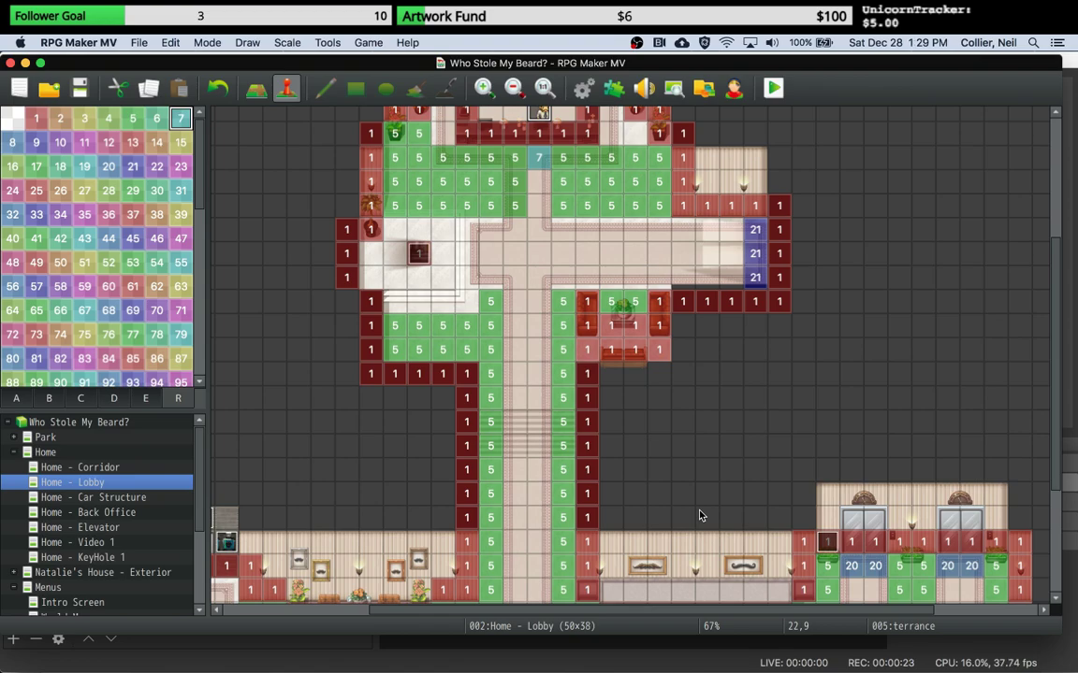
Step: Scroll up on the Home - Lobby map to bring its top area into view
{"action": "scroll", "coordinate": [700, 516], "scroll_direction": "up", "scroll_amount": 4}
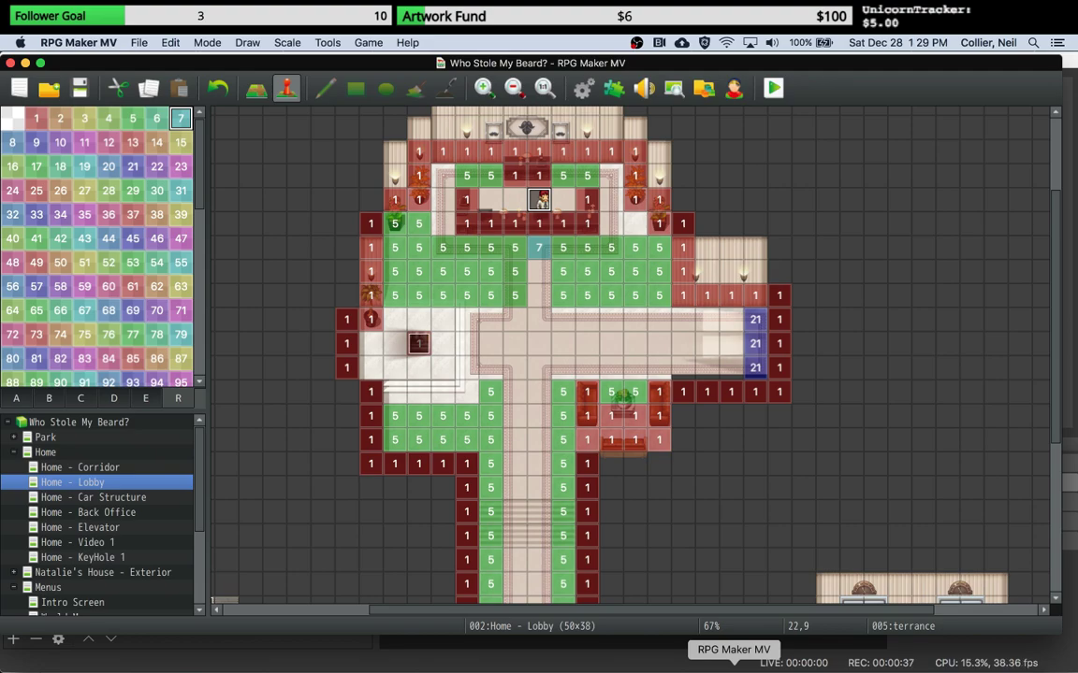
{"action": "left_click", "coordinate": [16, 399]}
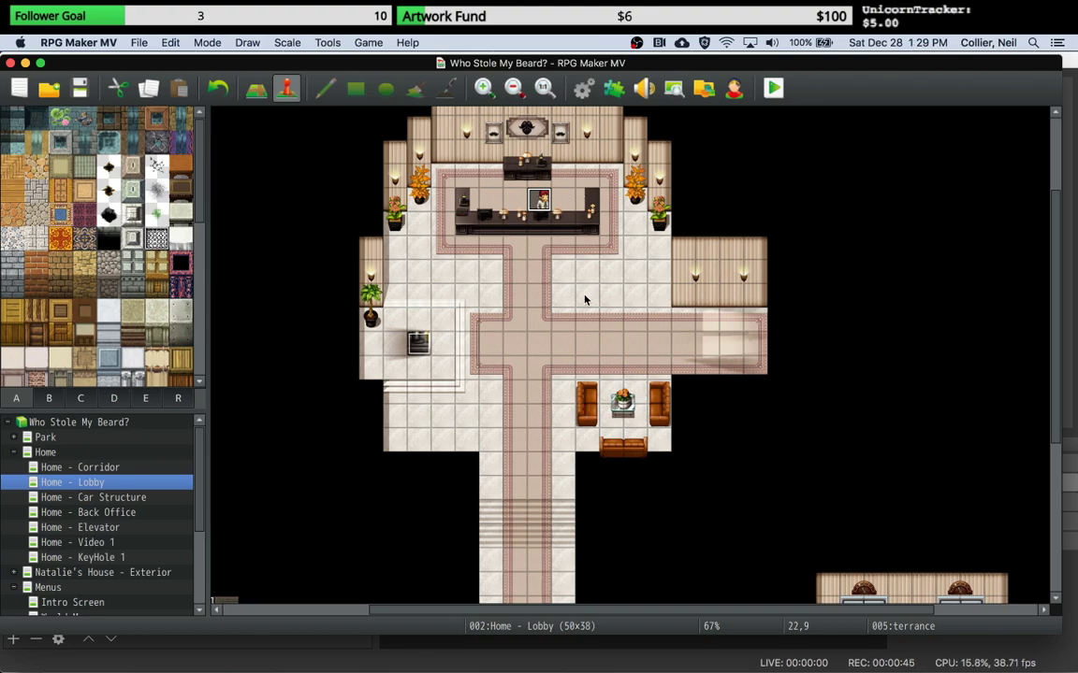
{"action": "scroll", "coordinate": [577, 371], "scroll_direction": "up", "scroll_amount": 1}
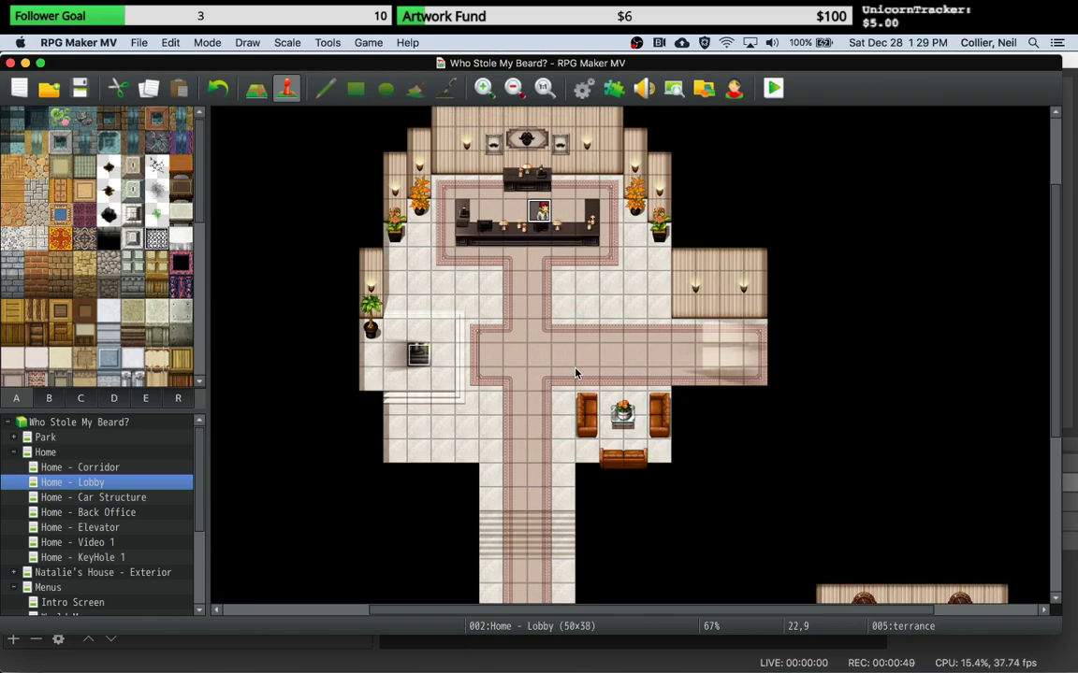
{"action": "scroll", "coordinate": [575, 373], "scroll_direction": "down", "scroll_amount": 10}
{"action": "scroll", "coordinate": [577, 373], "scroll_direction": "right", "scroll_amount": 2}
{"action": "scroll", "coordinate": [576, 374], "scroll_direction": "down", "scroll_amount": 1}
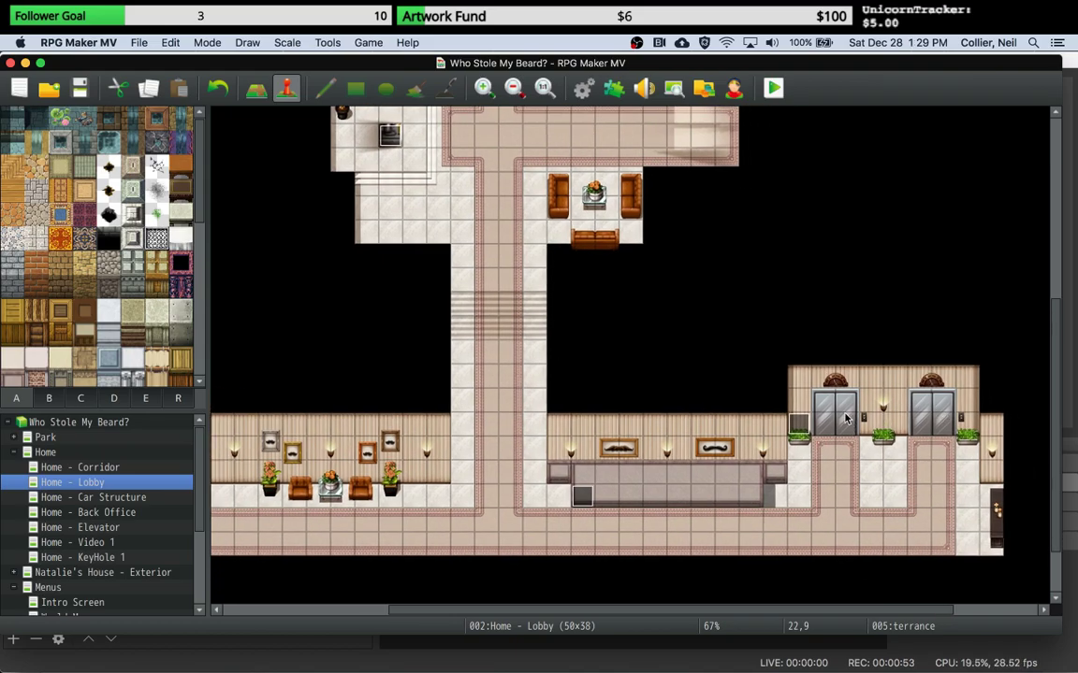
{"action": "scroll", "coordinate": [672, 429], "scroll_direction": "left", "scroll_amount": 12}
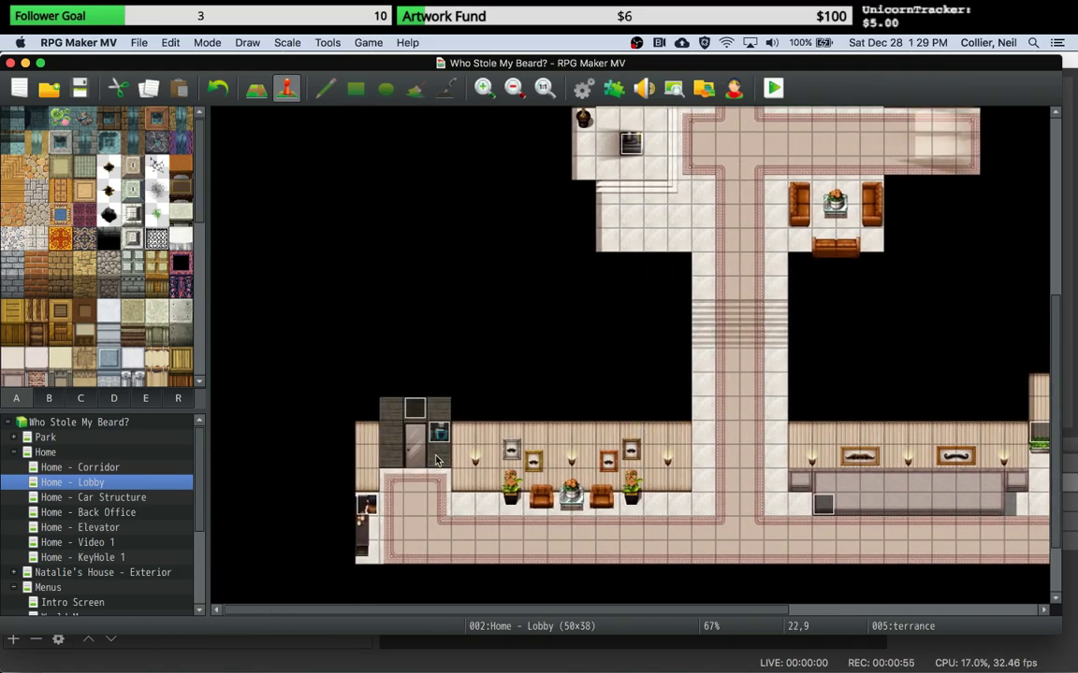
{"action": "scroll", "coordinate": [819, 404], "scroll_direction": "up", "scroll_amount": 1}
{"action": "scroll", "coordinate": [821, 405], "scroll_direction": "up", "scroll_amount": 5}
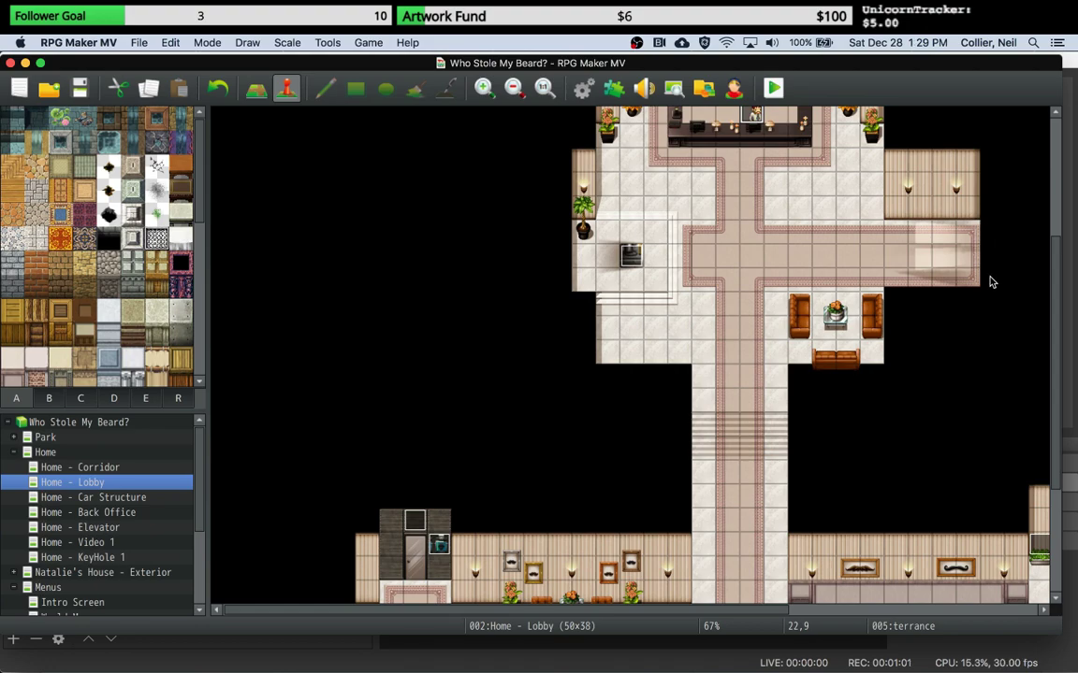
{"action": "scroll", "coordinate": [728, 283], "scroll_direction": "up", "scroll_amount": 3}
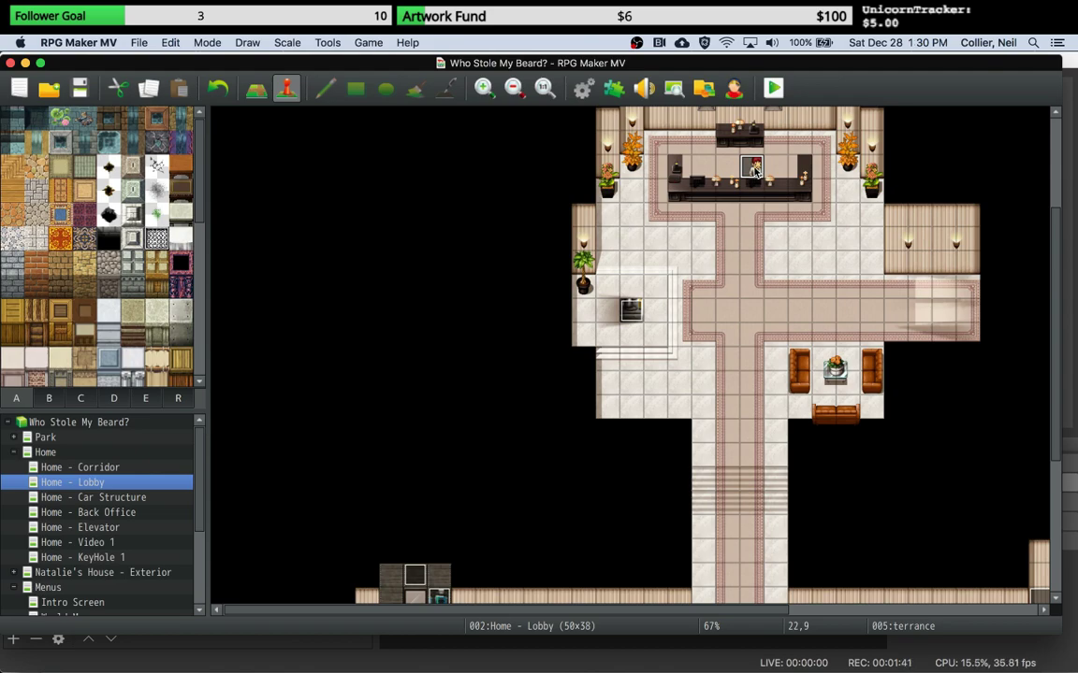
{"action": "scroll", "coordinate": [740, 295], "scroll_direction": "down", "scroll_amount": 3}
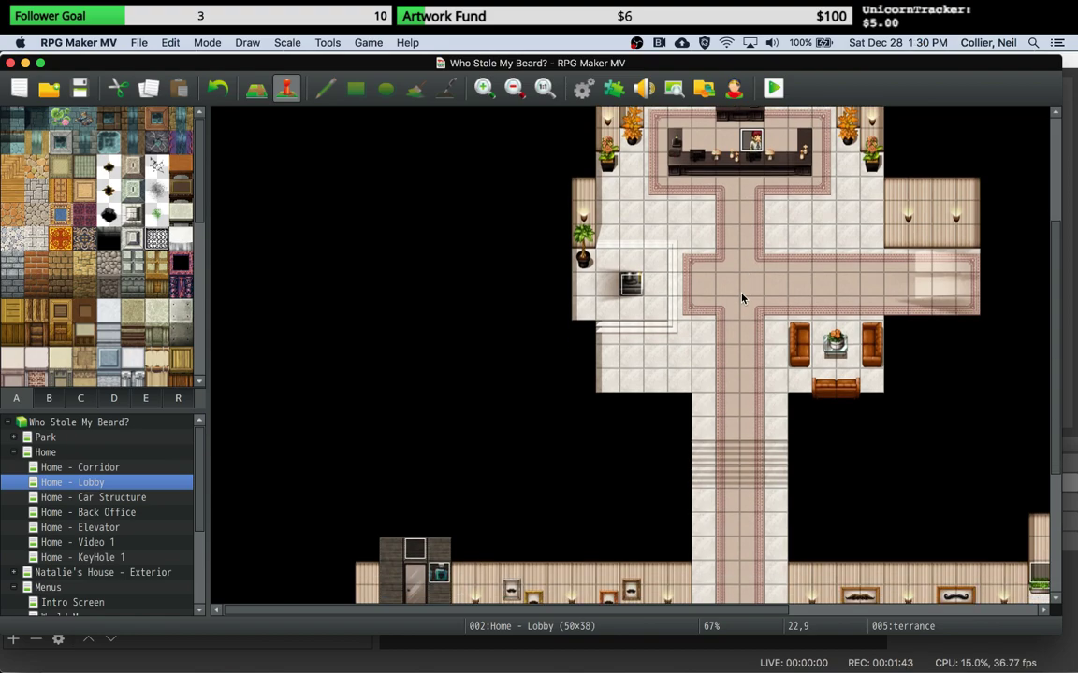
{"action": "scroll", "coordinate": [719, 302], "scroll_direction": "down", "scroll_amount": 3}
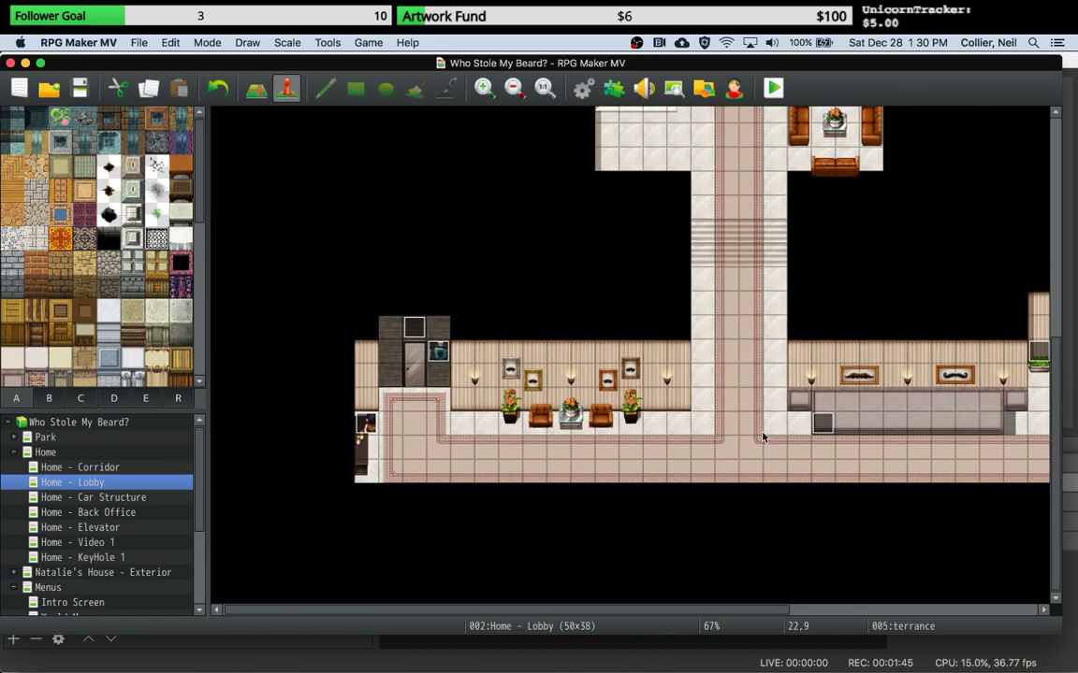
{"action": "scroll", "coordinate": [761, 435], "scroll_direction": "right", "scroll_amount": 5}
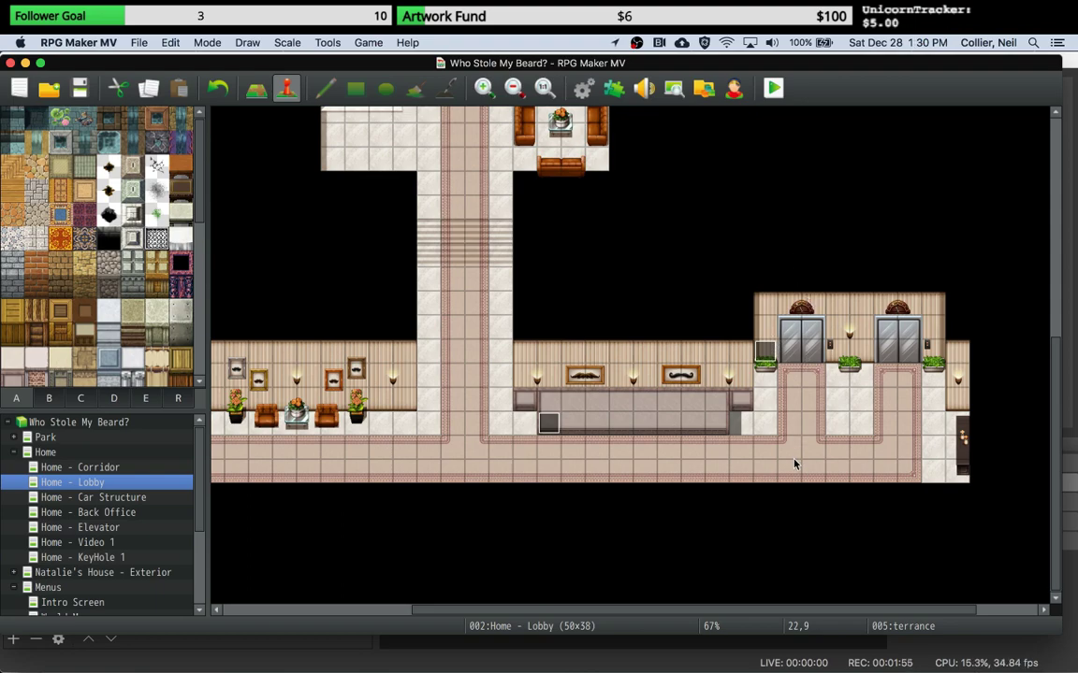
{"action": "scroll", "coordinate": [464, 444], "scroll_direction": "up", "scroll_amount": 10}
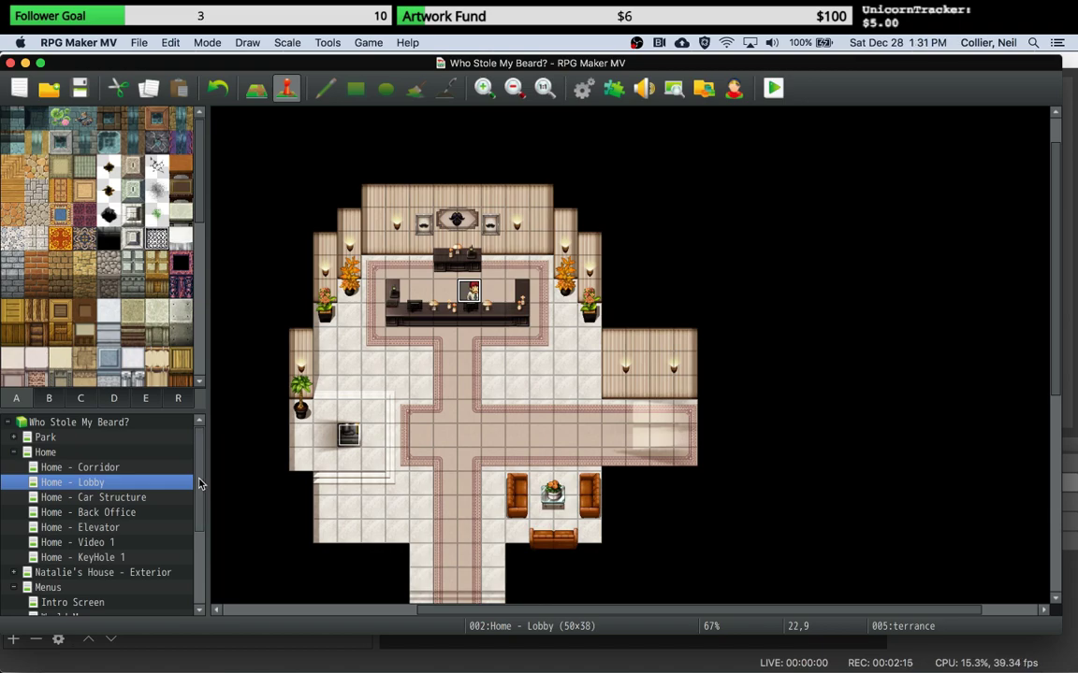
Step: Find the University map (161x152) in the map tree and open it
{"action": "left_click_drag", "start_coordinate": [198, 483], "coordinate": [177, 533]}
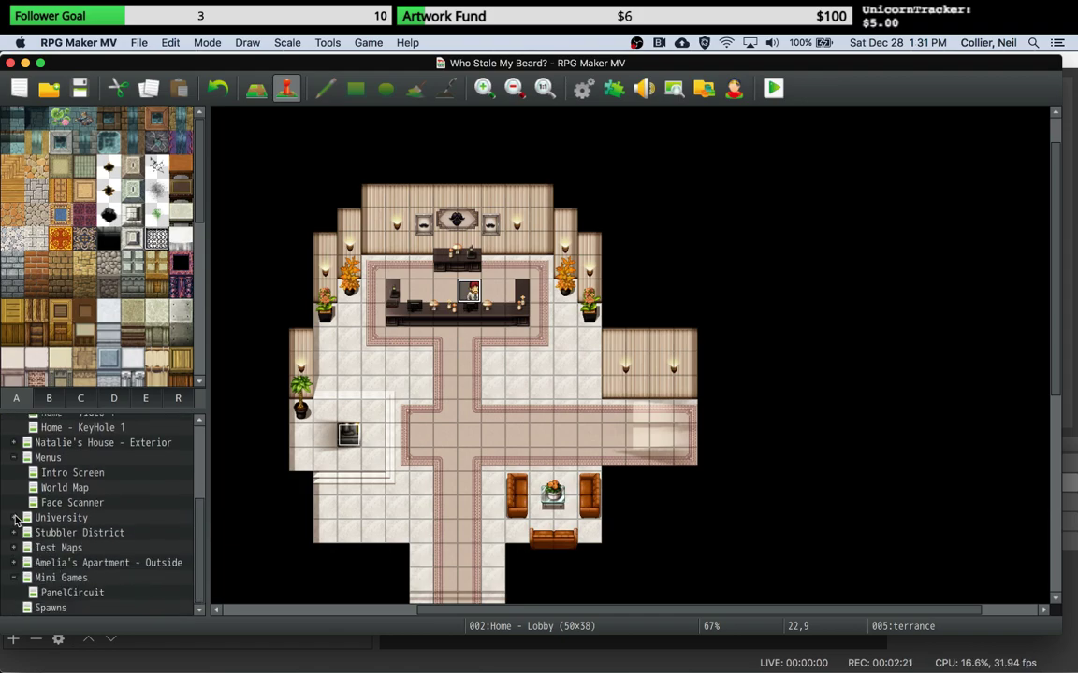
{"action": "scroll", "coordinate": [58, 528], "scroll_direction": "up", "scroll_amount": 3}
{"action": "scroll", "coordinate": [58, 529], "scroll_direction": "up", "scroll_amount": 3}
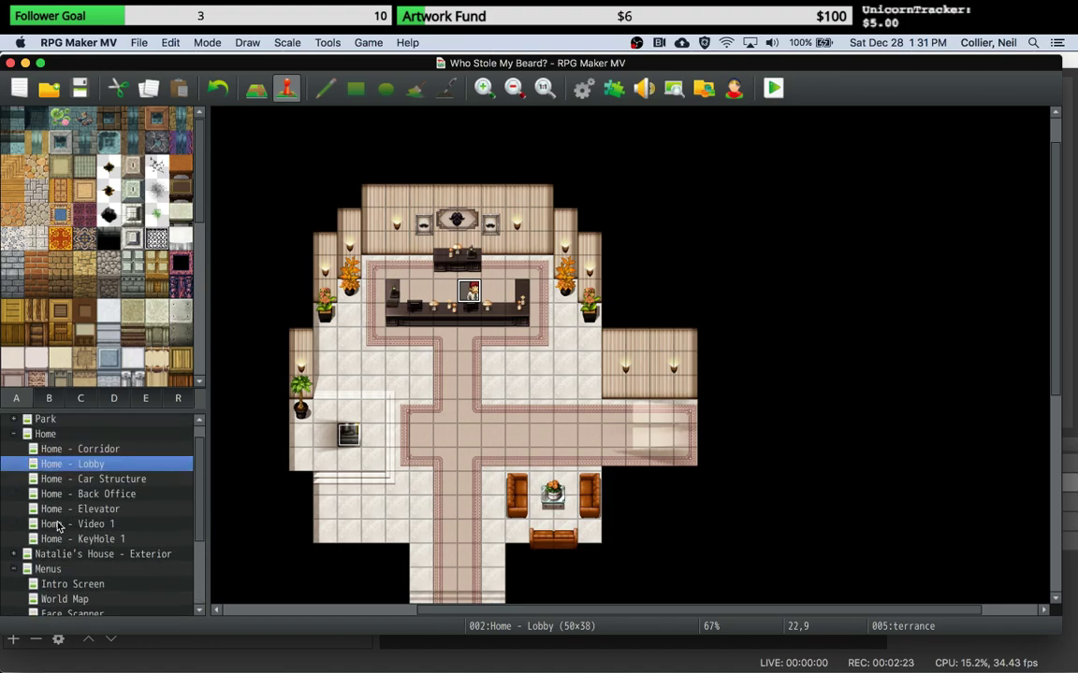
{"action": "scroll", "coordinate": [58, 528], "scroll_direction": "down", "scroll_amount": 2}
{"action": "scroll", "coordinate": [58, 528], "scroll_direction": "down", "scroll_amount": 5}
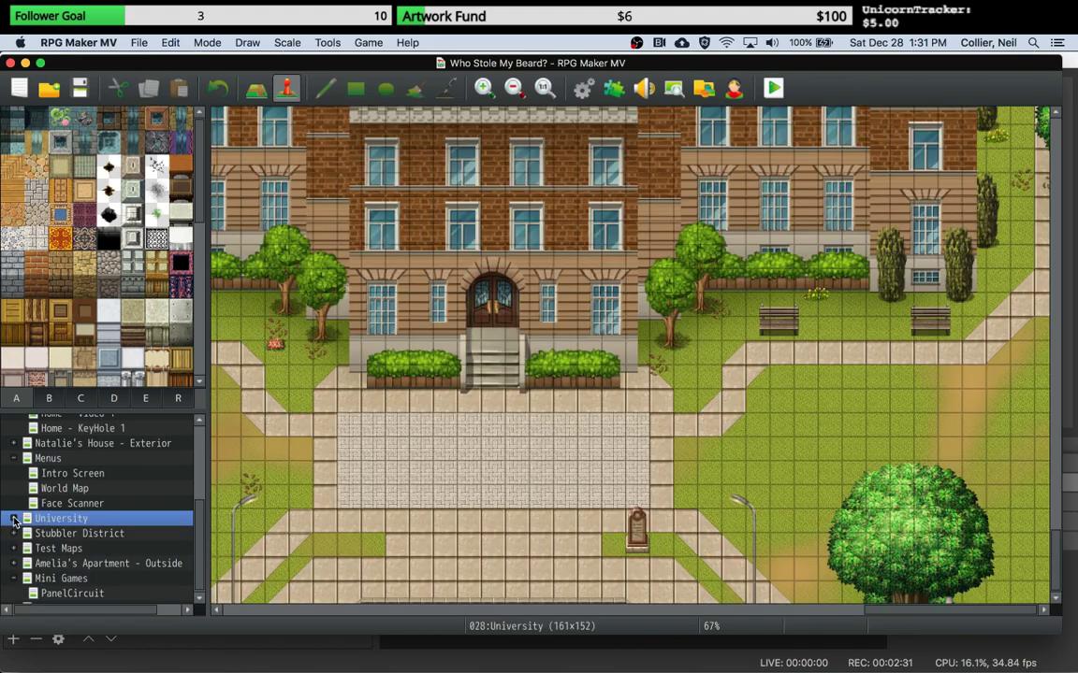
{"action": "left_click", "coordinate": [26, 520]}
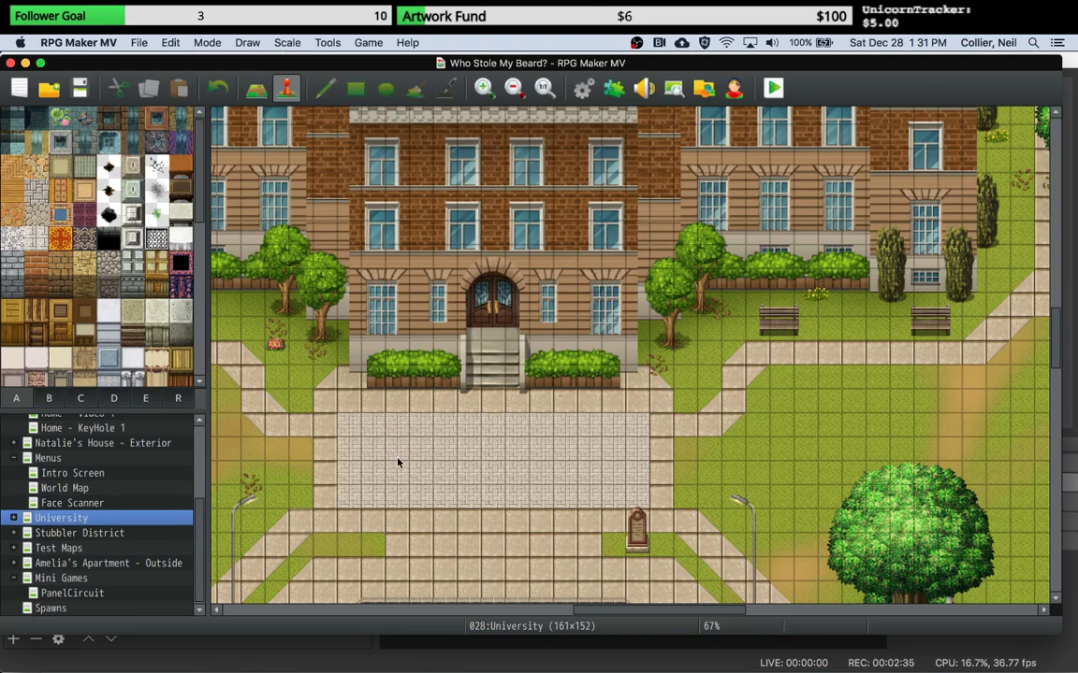
{"action": "left_click", "coordinate": [493, 468]}
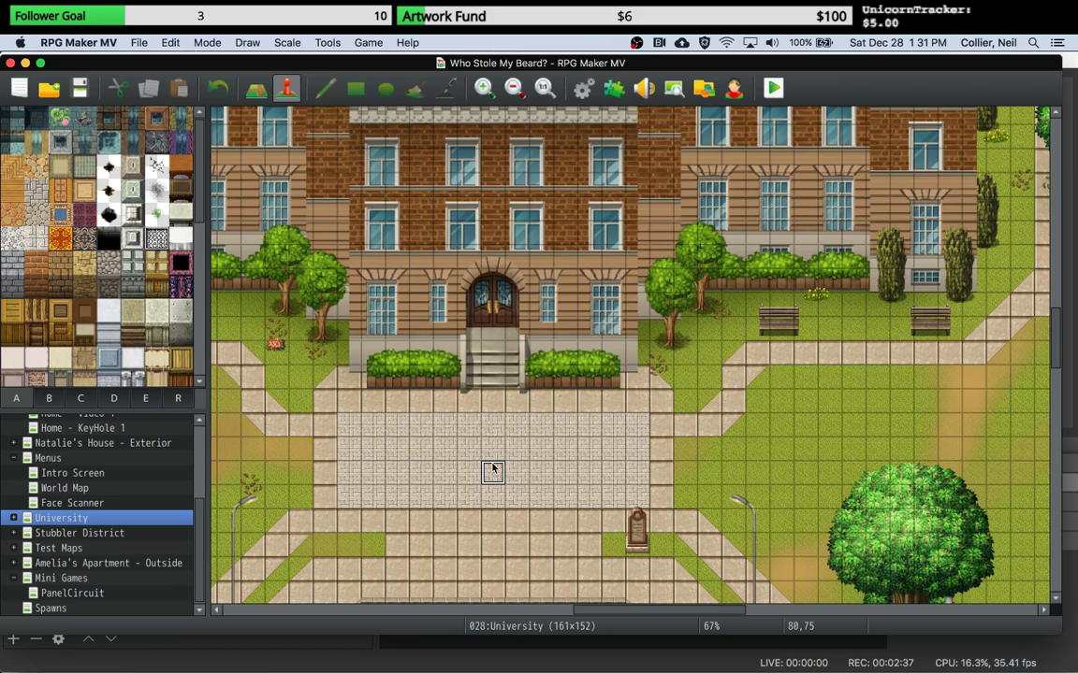
{"action": "key", "text": "super+minus"}
{"action": "key", "text": "super+minus"}
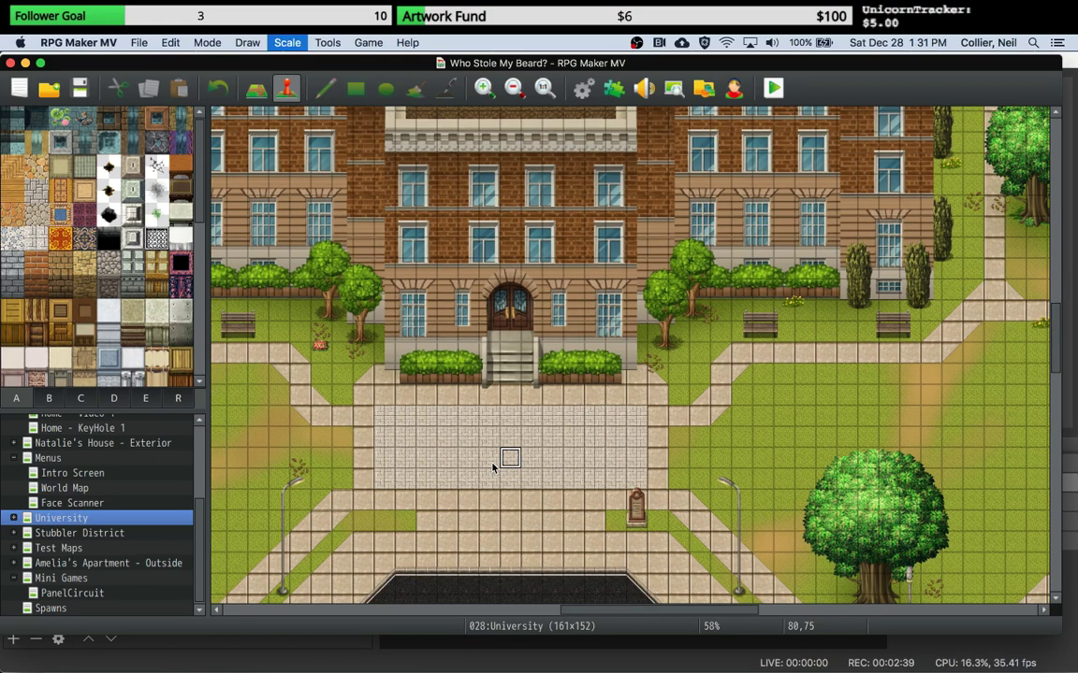
{"action": "key", "text": "super+minus"}
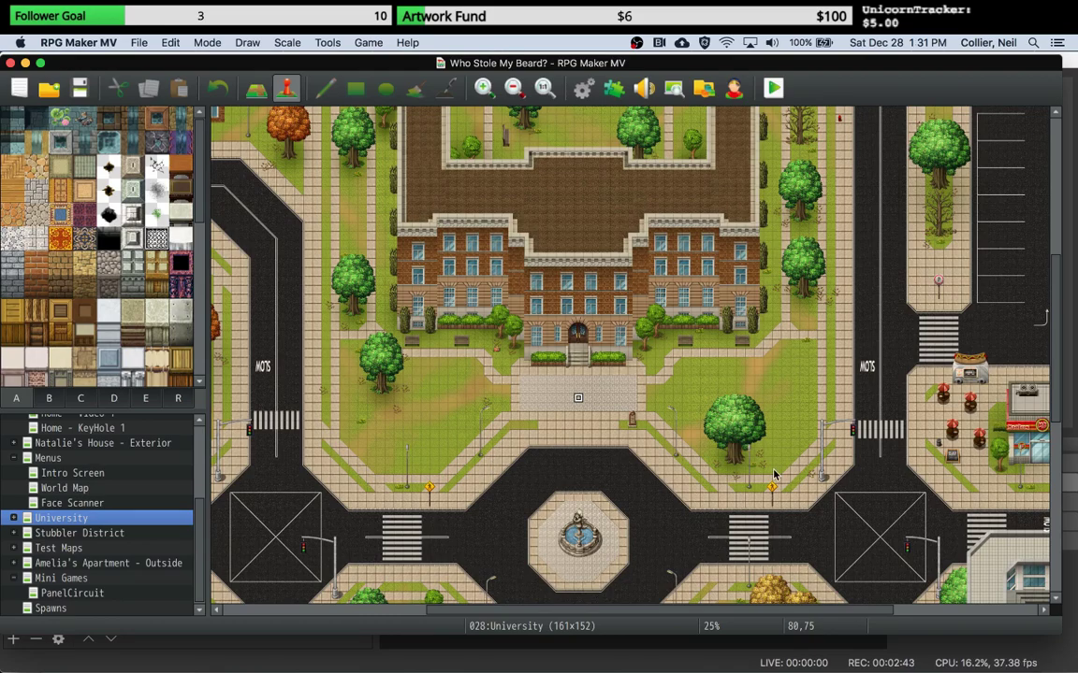
{"action": "scroll", "coordinate": [786, 474], "scroll_direction": "right", "scroll_amount": 3}
{"action": "scroll", "coordinate": [786, 474], "scroll_direction": "right", "scroll_amount": 10}
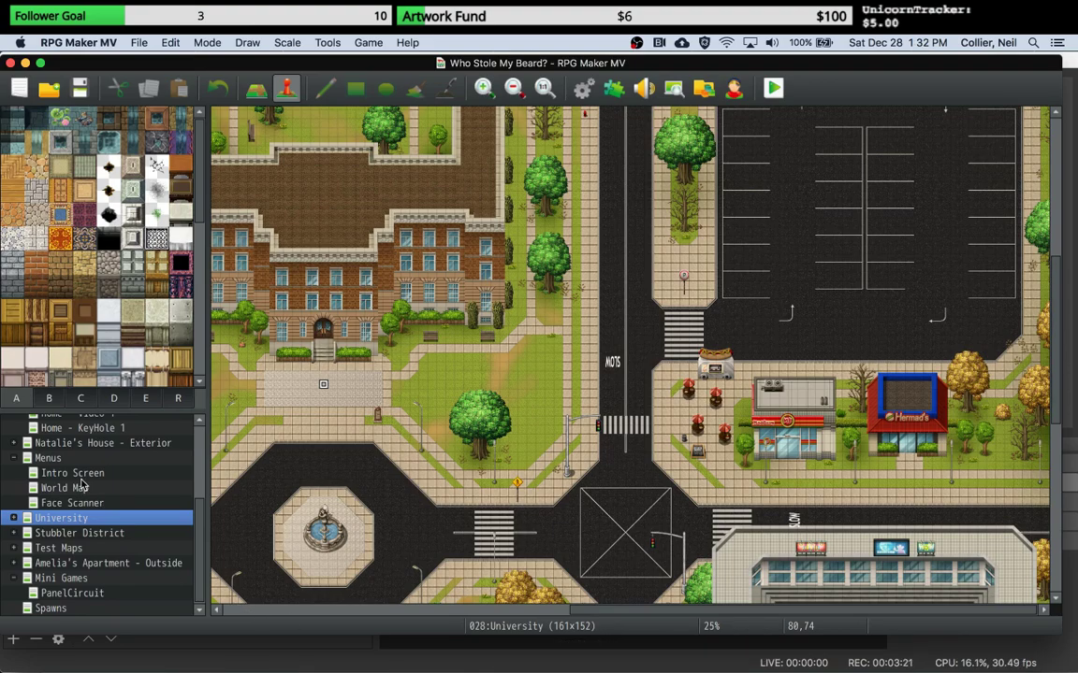
{"action": "scroll", "coordinate": [80, 458], "scroll_direction": "up", "scroll_amount": 5}
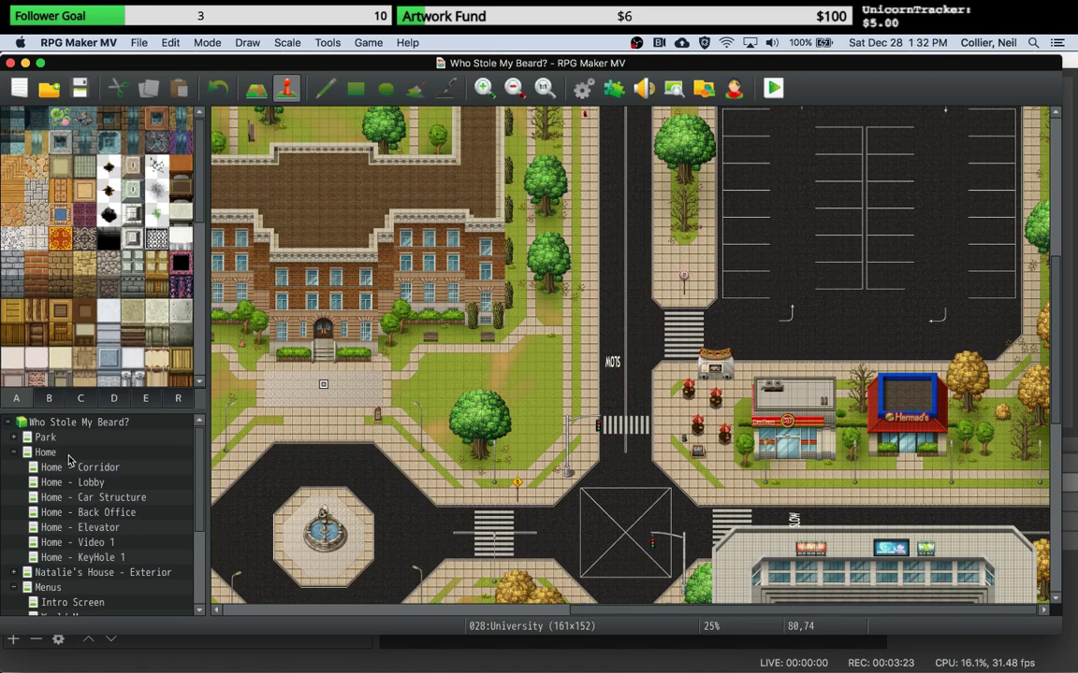
Step: Go through Home and Home - Corridor to open the 50x38 Home - Lobby map, zoomed to fit
{"action": "left_click", "coordinate": [69, 455]}
{"action": "left_click", "coordinate": [73, 470]}
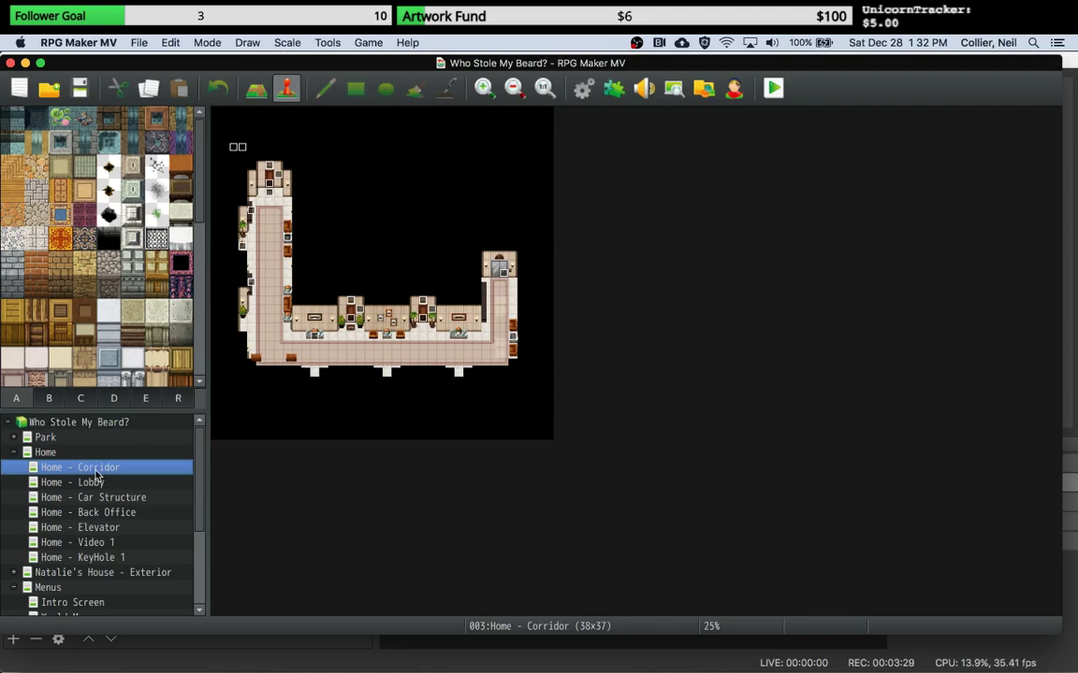
{"action": "left_click", "coordinate": [100, 483]}
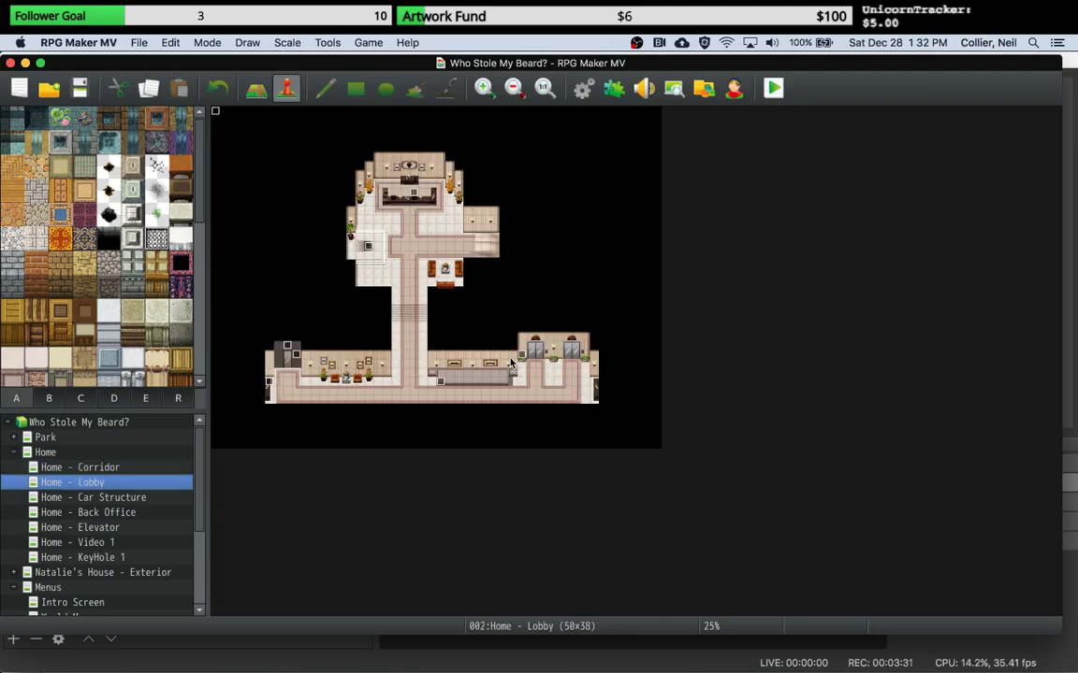
{"action": "scroll", "coordinate": [458, 322], "scroll_direction": "up", "scroll_amount": 5, "text": "ctrl"}
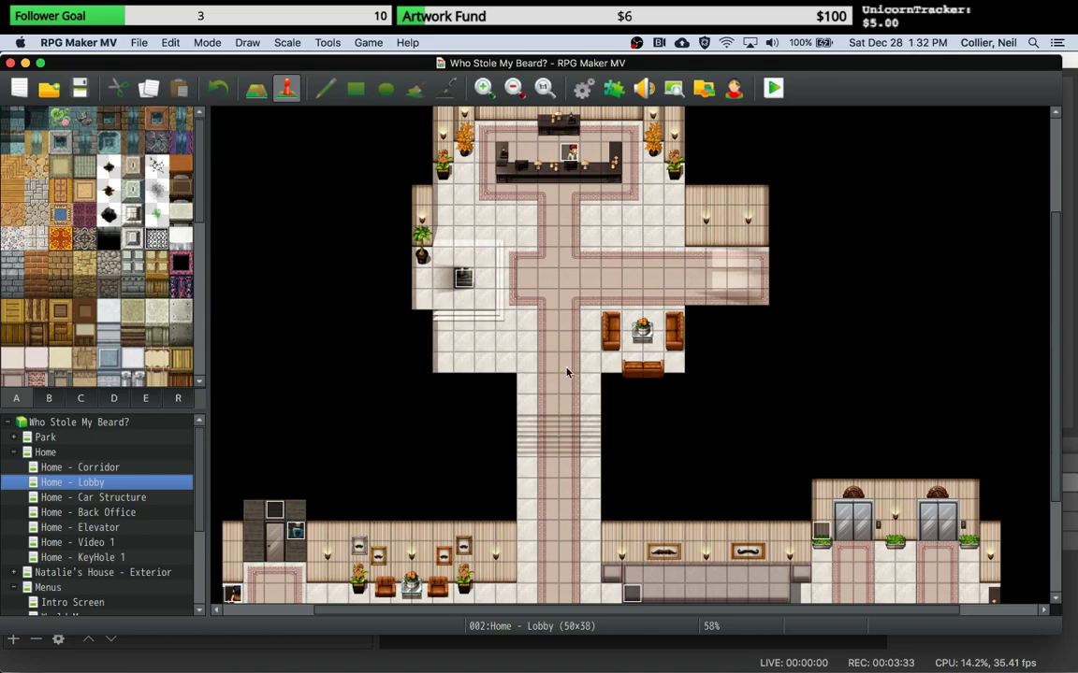
{"action": "scroll", "coordinate": [567, 372], "scroll_direction": "down", "scroll_amount": 4, "text": "ctrl"}
{"action": "scroll", "coordinate": [566, 372], "scroll_direction": "up", "scroll_amount": 4, "text": "ctrl"}
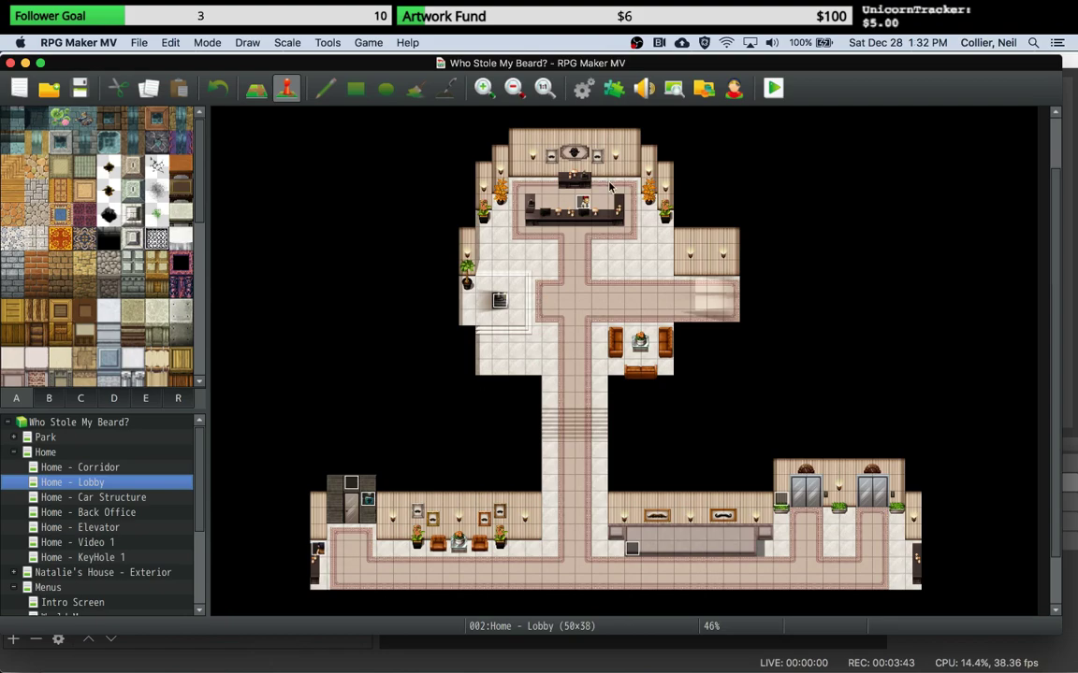
Step: Inspect TKM_ChoiceList's ok flash frequency parameter, then cancel out of the Plugin Manager without changes
{"action": "left_click", "coordinate": [614, 93]}
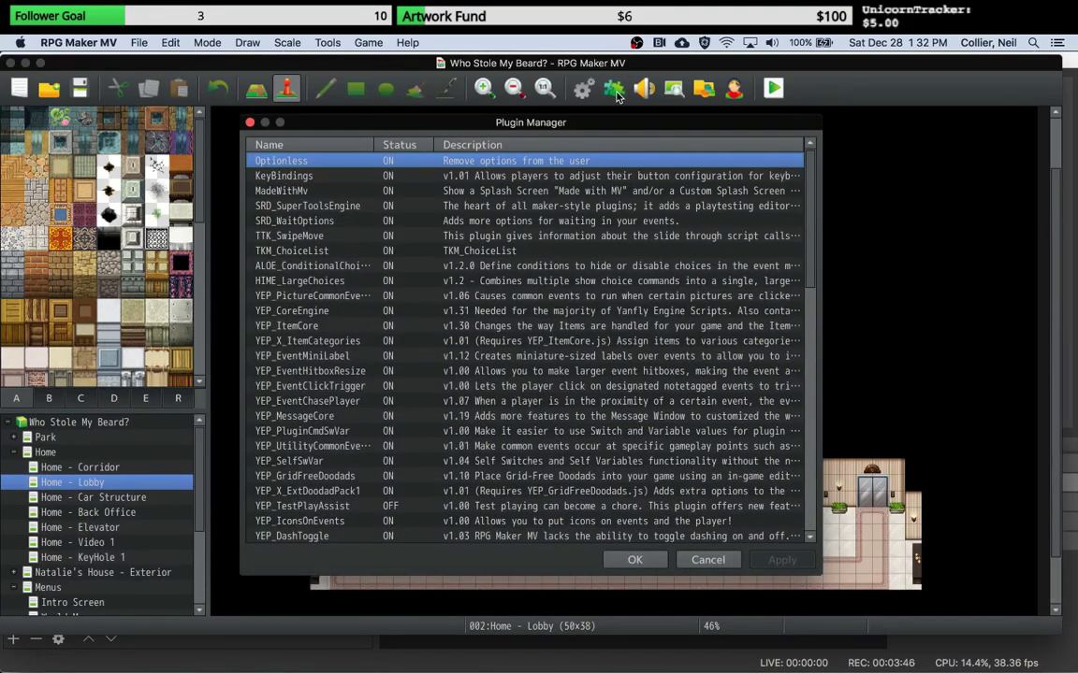
{"action": "left_click", "coordinate": [413, 251]}
{"action": "double_click", "coordinate": [412, 251]}
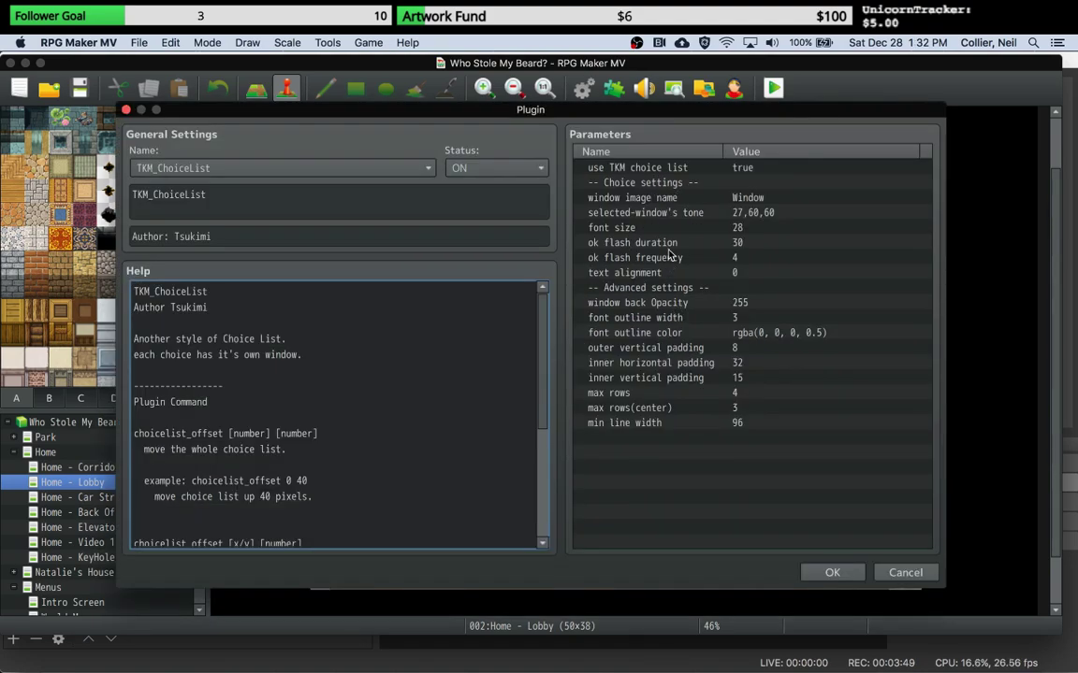
{"action": "left_click", "coordinate": [604, 257]}
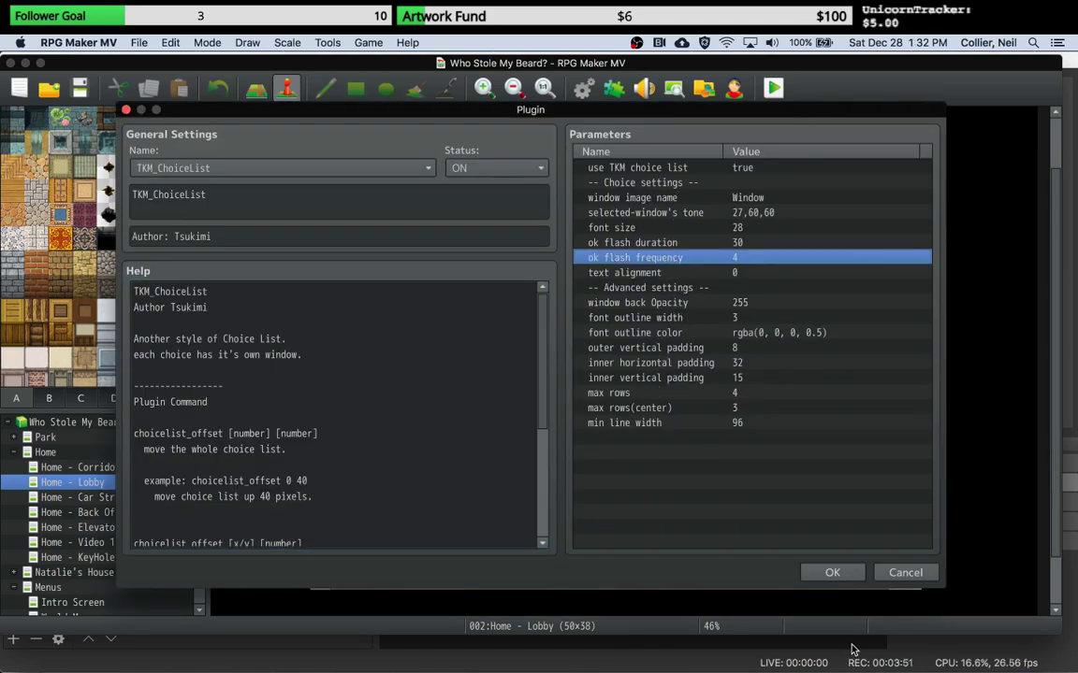
{"action": "left_click", "coordinate": [903, 573]}
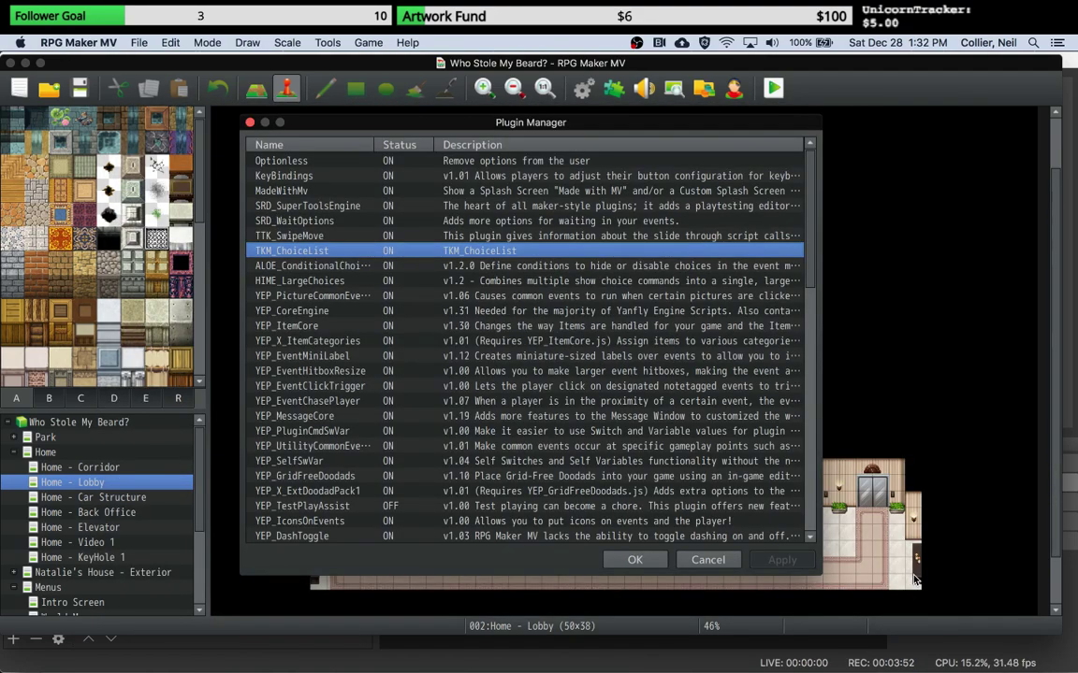
{"action": "left_click", "coordinate": [711, 560]}
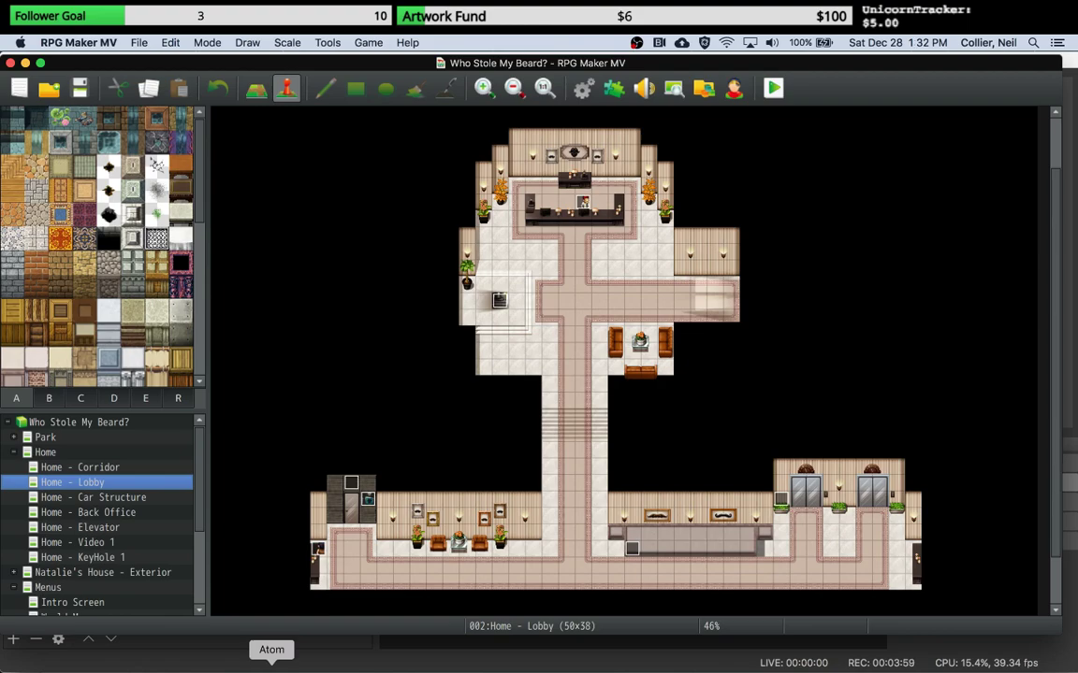
Step: In BeardCrowds.js, add the comment //Do not edit anything under here// below the maps[2] block
{"action": "left_click", "coordinate": [272, 667]}
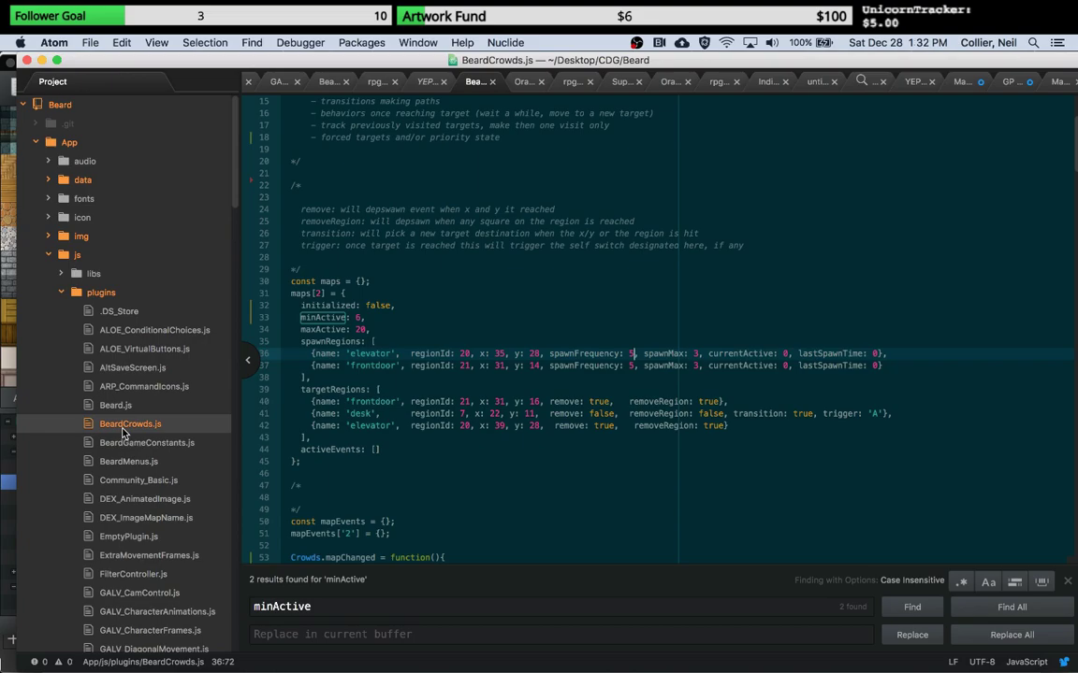
{"action": "left_click", "coordinate": [333, 461]}
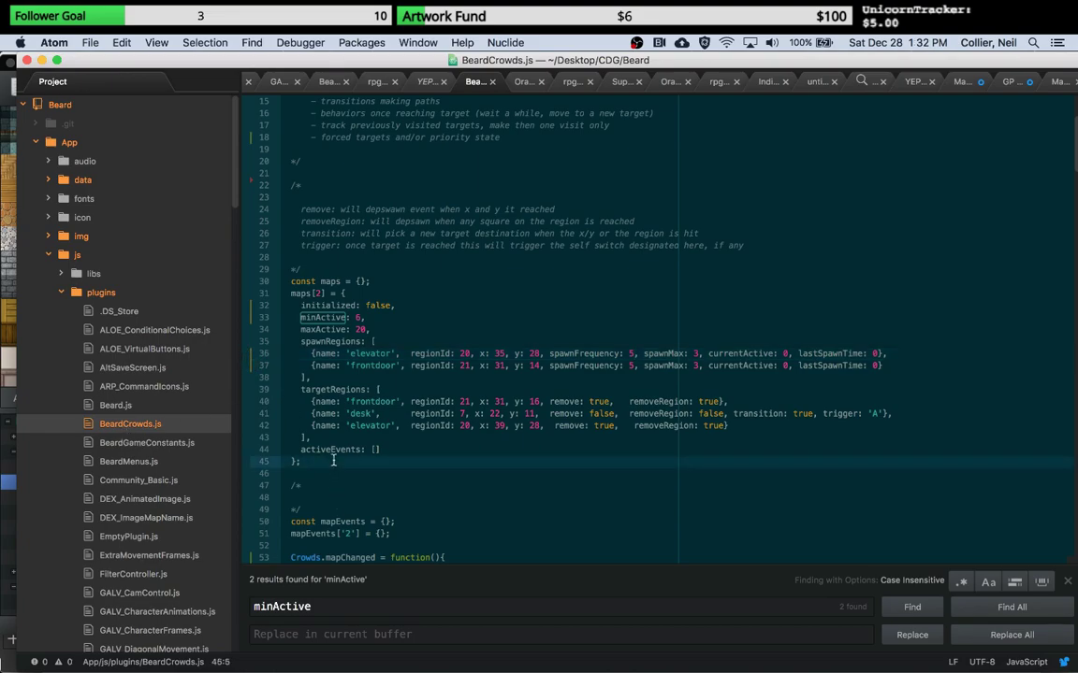
{"action": "key", "text": "Return"}
{"action": "key", "text": "Return"}
{"action": "type", "text": "//"}
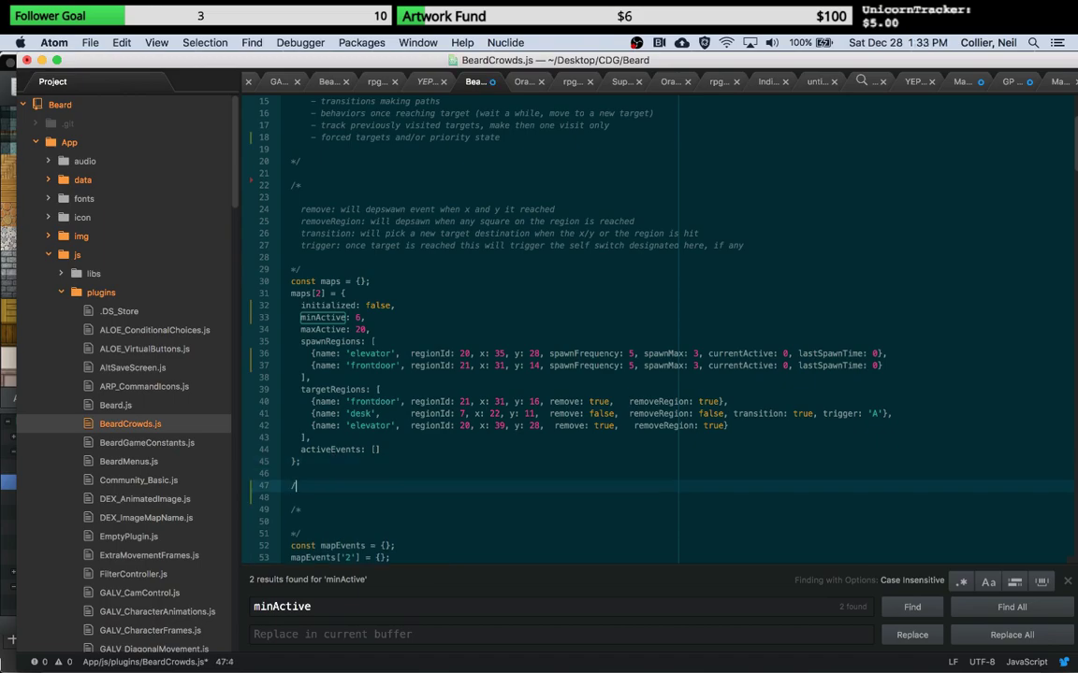
{"action": "type", "text": "Do not edit anything under he"}
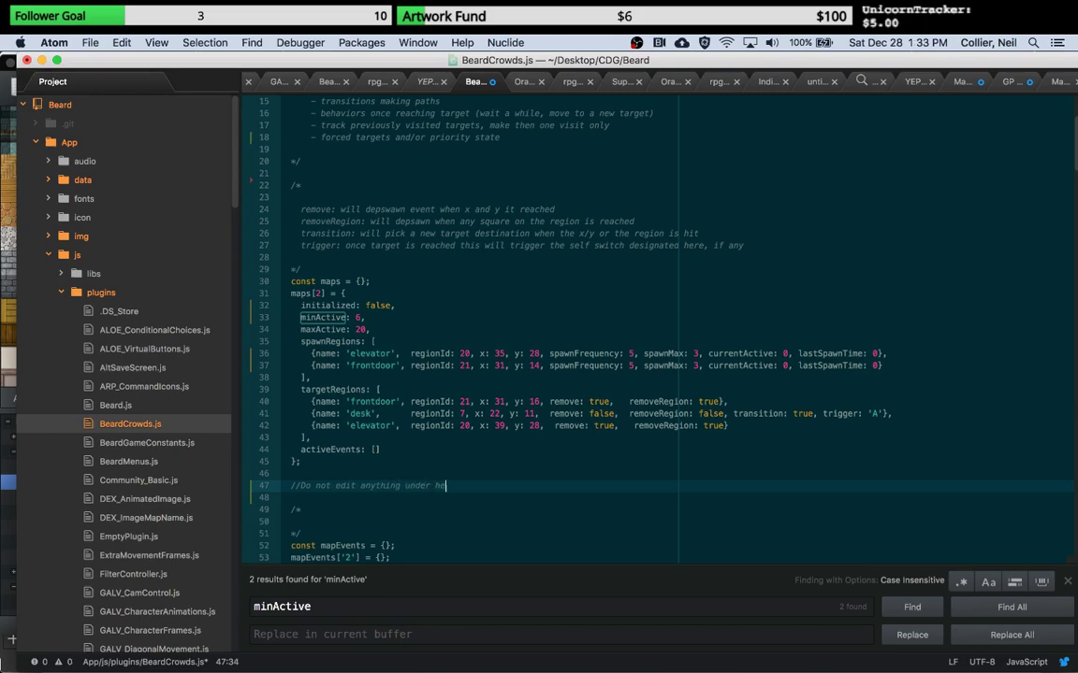
{"action": "type", "text": "re//"}
Step: Review the const maps block, the maps[2] block on lines 31-45 and the remove comments
{"action": "scroll", "coordinate": [383, 476], "scroll_direction": "down", "scroll_amount": 15}
{"action": "scroll", "coordinate": [383, 477], "scroll_direction": "up", "scroll_amount": 20}
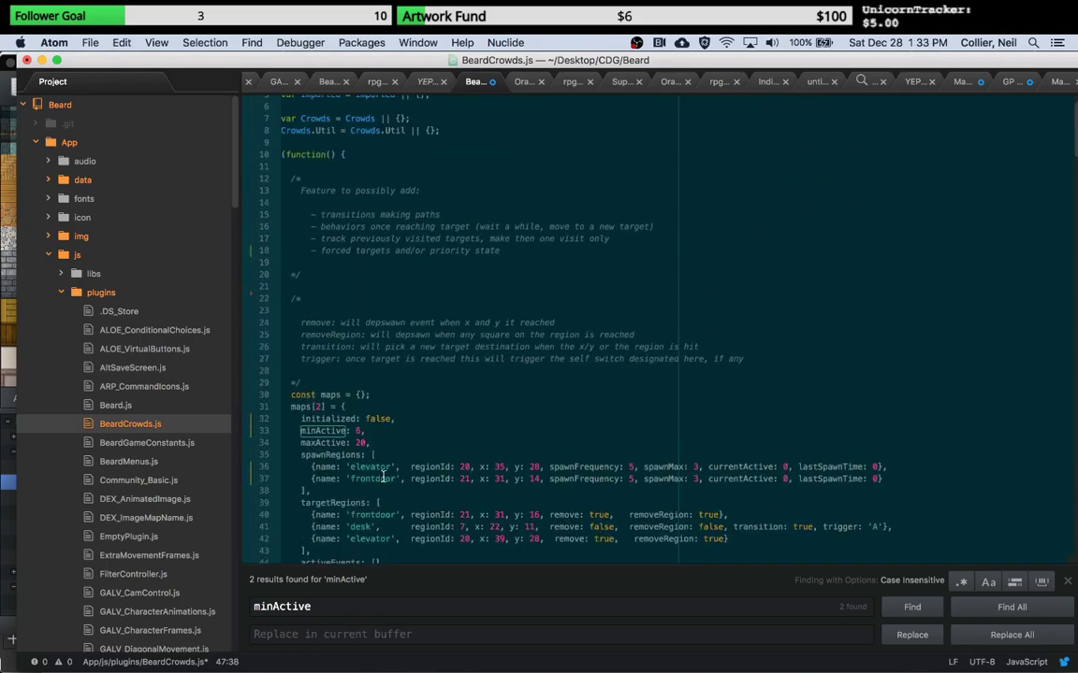
{"action": "scroll", "coordinate": [383, 477], "scroll_direction": "down", "scroll_amount": 3}
{"action": "left_click", "coordinate": [290, 279]}
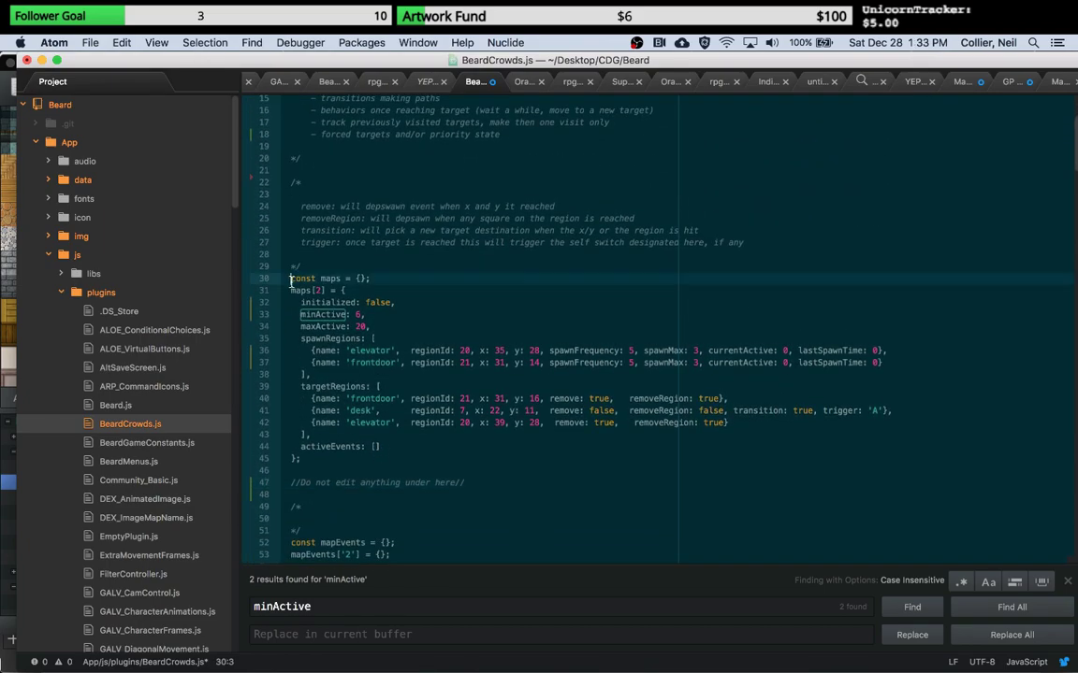
{"action": "left_click_drag", "start_coordinate": [290, 278], "coordinate": [374, 454]}
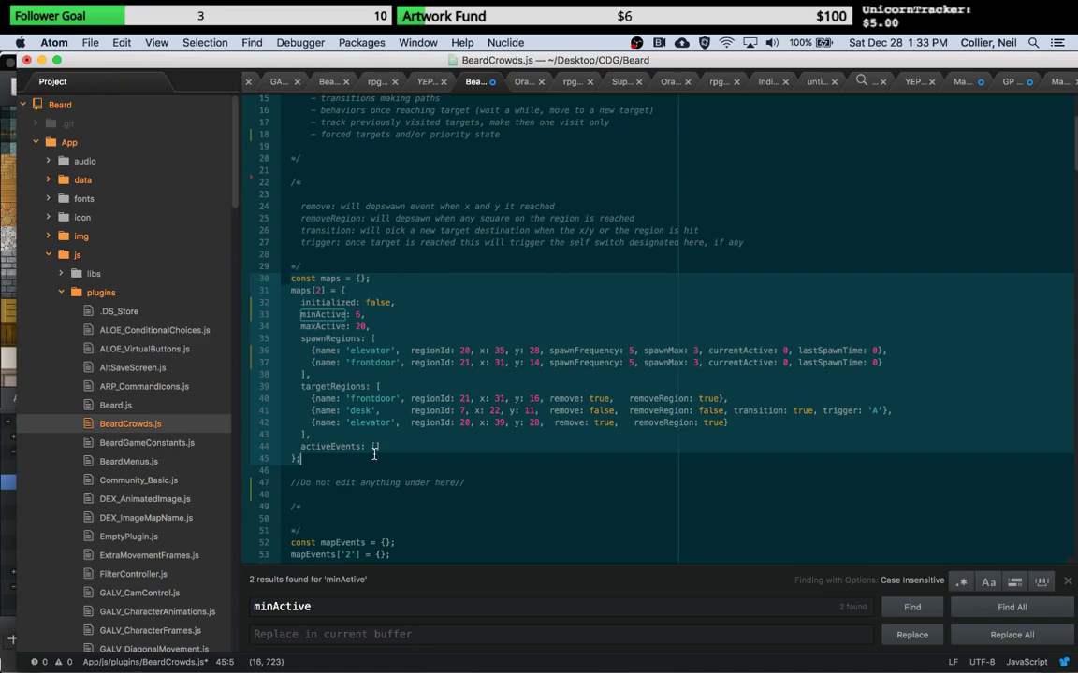
{"action": "left_click", "coordinate": [319, 291]}
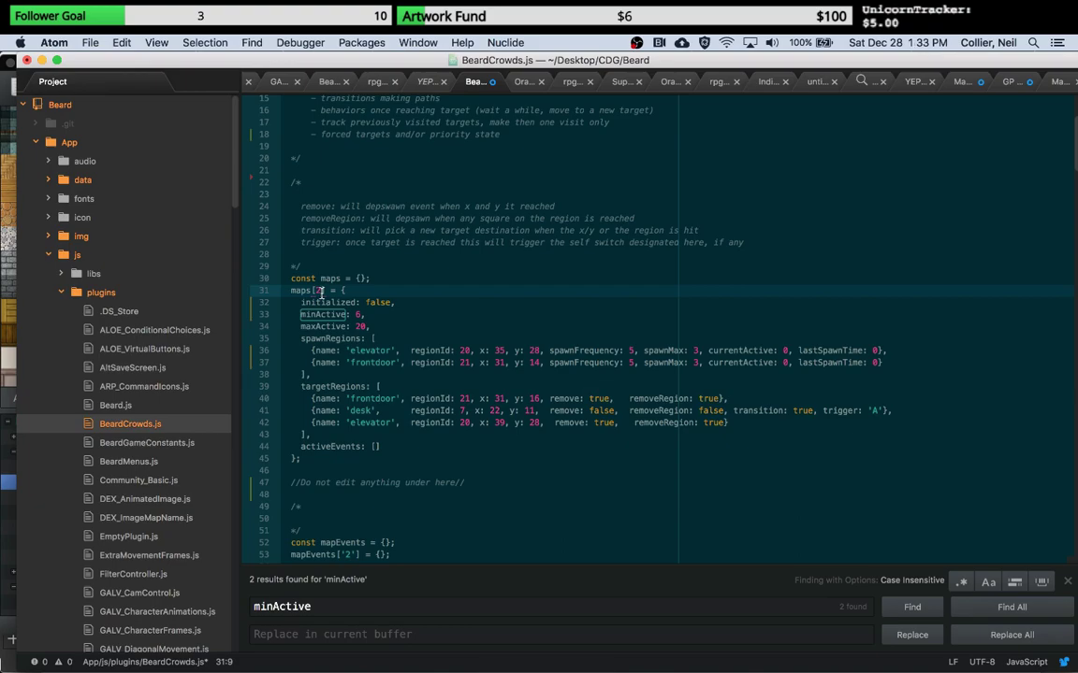
{"action": "left_click_drag", "start_coordinate": [290, 291], "coordinate": [351, 457]}
{"action": "left_click", "coordinate": [351, 457]}
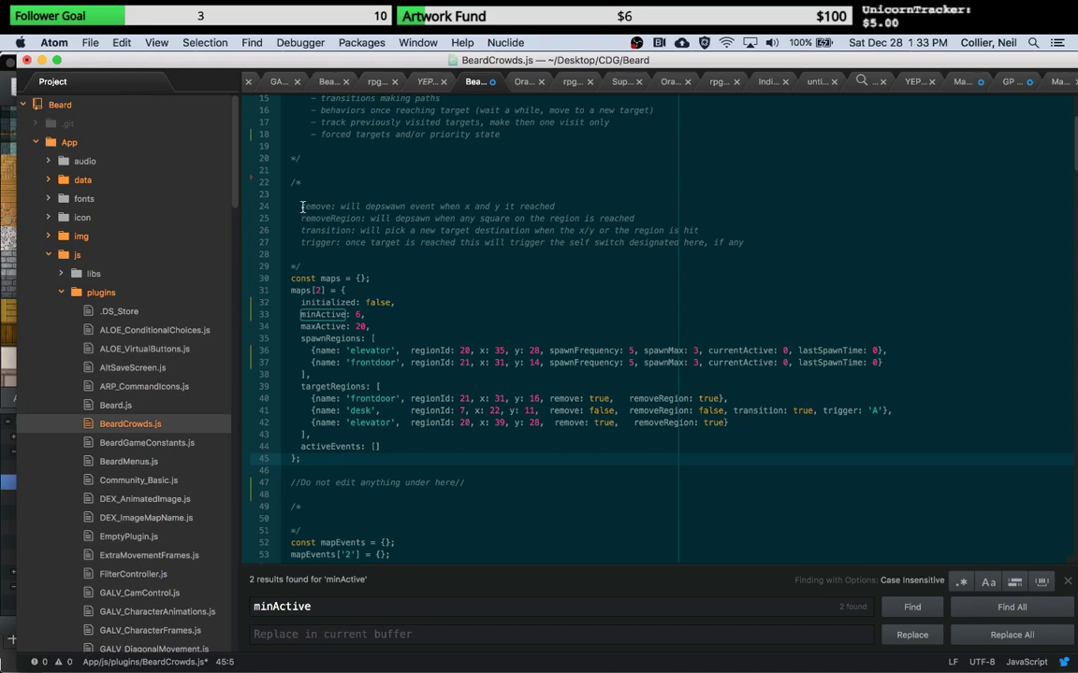
{"action": "left_click_drag", "start_coordinate": [273, 207], "coordinate": [744, 243]}
{"action": "left_click", "coordinate": [744, 243]}
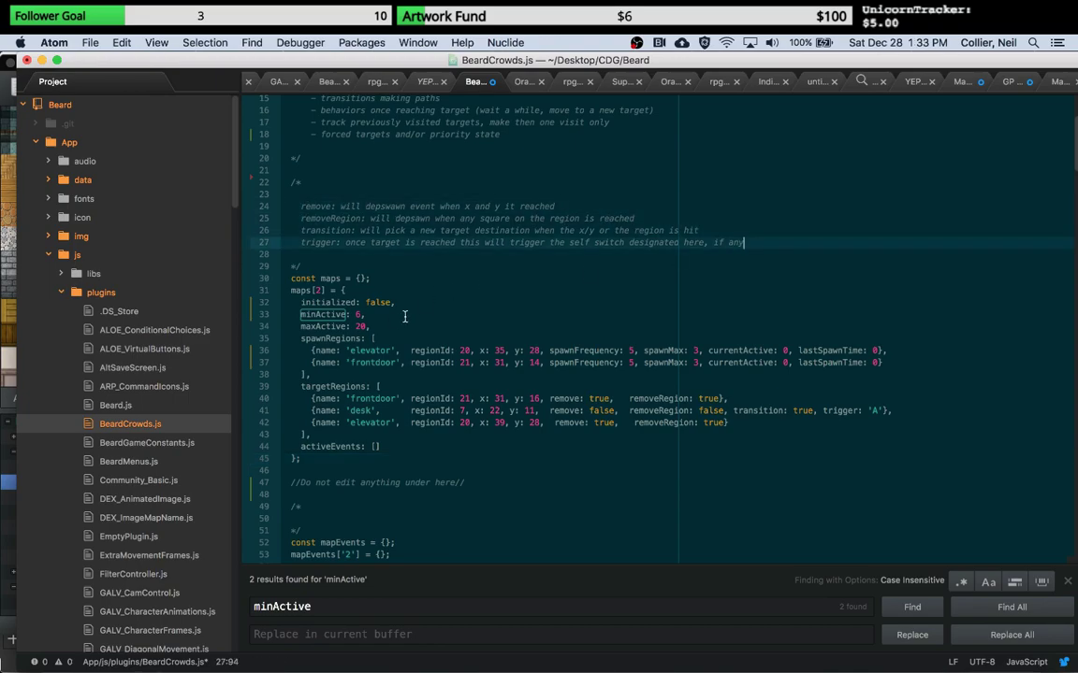
Step: Check the maps[2] minActive setting on line 33, leaving it at 6
{"action": "left_click", "coordinate": [356, 316]}
{"action": "key", "text": "alt+Left"}
{"action": "key", "text": "alt+Left"}
{"action": "key", "text": "alt+Left"}
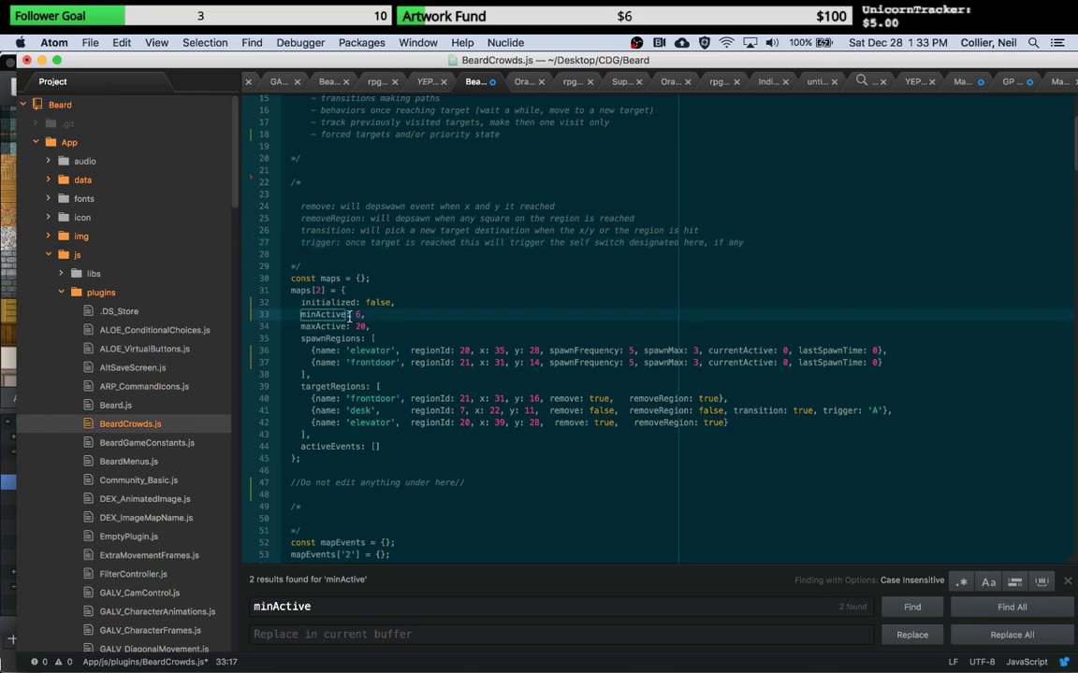
{"action": "key", "text": "shift+Right"}
{"action": "key", "text": "shift+Right"}
{"action": "key", "text": "shift+Right"}
{"action": "key", "text": "shift+Right"}
{"action": "key", "text": "shift+Right"}
{"action": "key", "text": "shift+Right"}
{"action": "key", "text": "shift+Right"}
{"action": "key", "text": "shift+Right"}
{"action": "key", "text": "shift+Right"}
{"action": "key", "text": "shift+Right"}
{"action": "key", "text": "shift+Right"}
{"action": "key", "text": "shift+Right"}
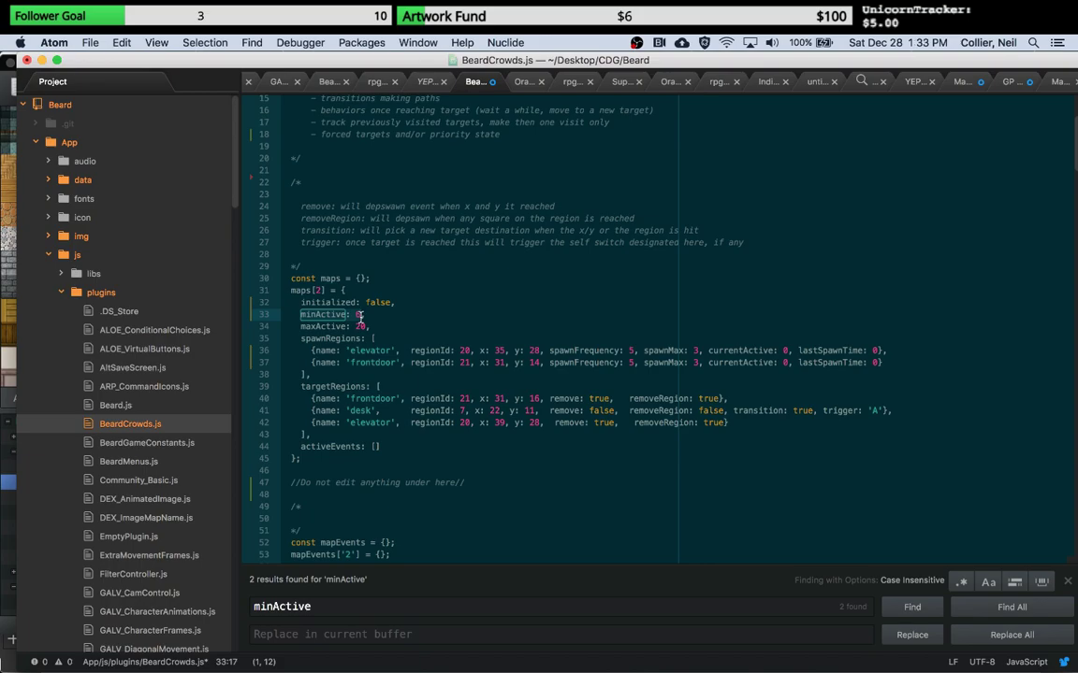
{"action": "key", "text": "Right"}
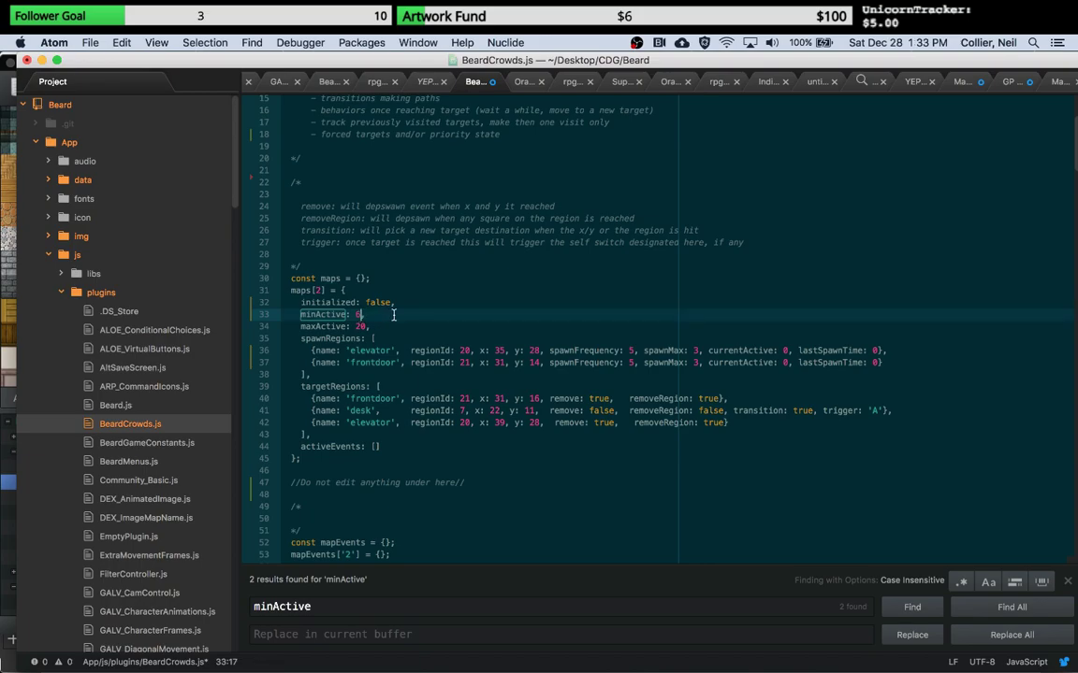
{"action": "key", "text": "Left"}
{"action": "key", "text": "Right"}
Step: Highlight the spawnRegions and targetRegions lists in BeardCrowds.js to review them
{"action": "left_click_drag", "start_coordinate": [280, 338], "coordinate": [311, 426]}
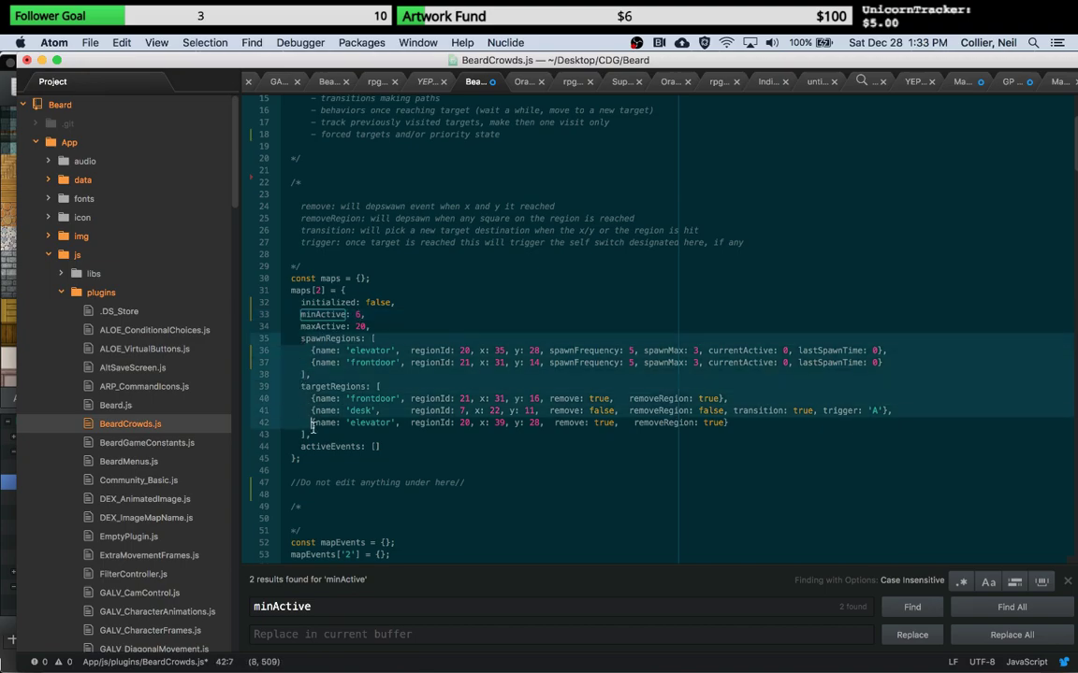
{"action": "double_click", "coordinate": [314, 339]}
{"action": "double_click", "coordinate": [329, 387]}
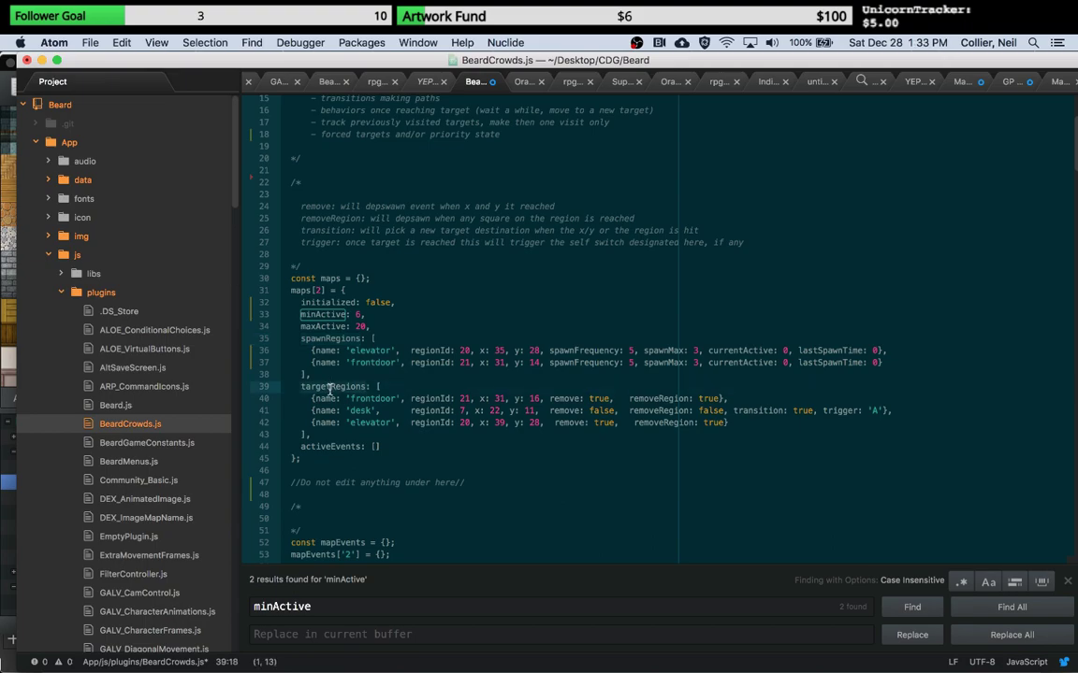
{"action": "double_click", "coordinate": [331, 339]}
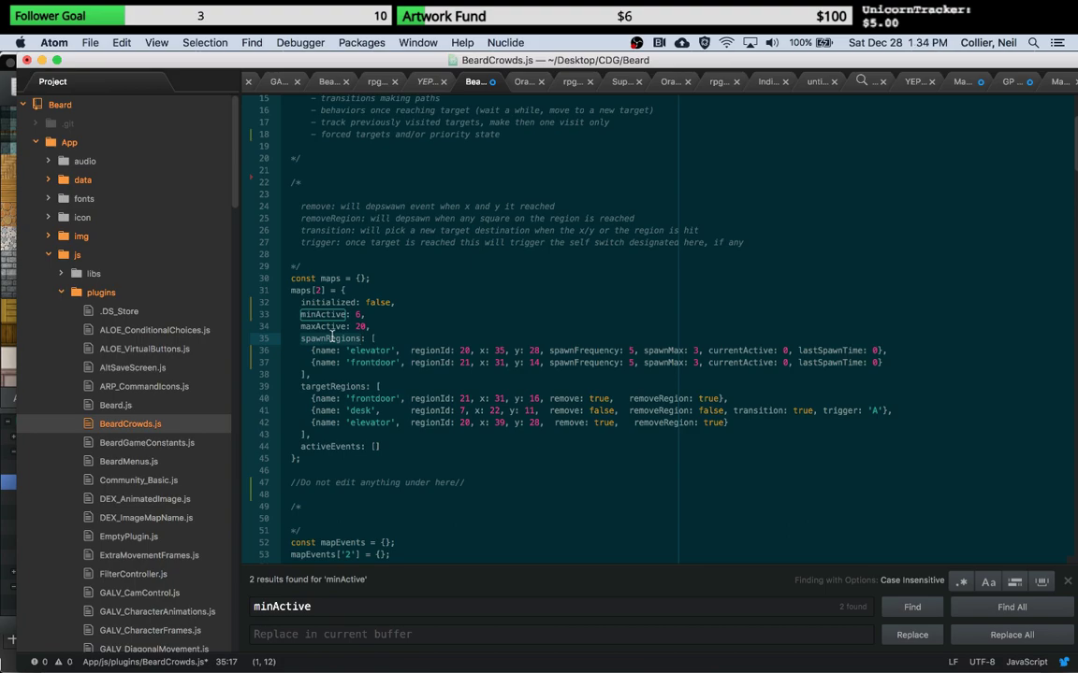
{"action": "double_click", "coordinate": [328, 386]}
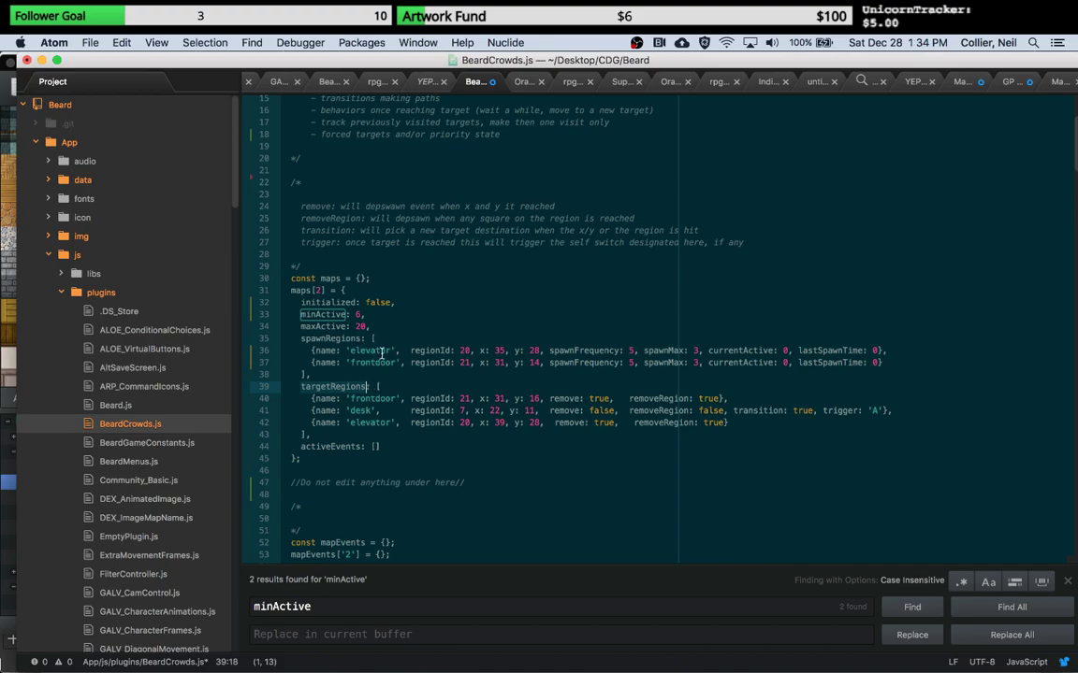
Step: Check the elevator spawn regionId, the elevator target's regionId 20 and the frontdoor target entry
{"action": "left_click", "coordinate": [474, 350]}
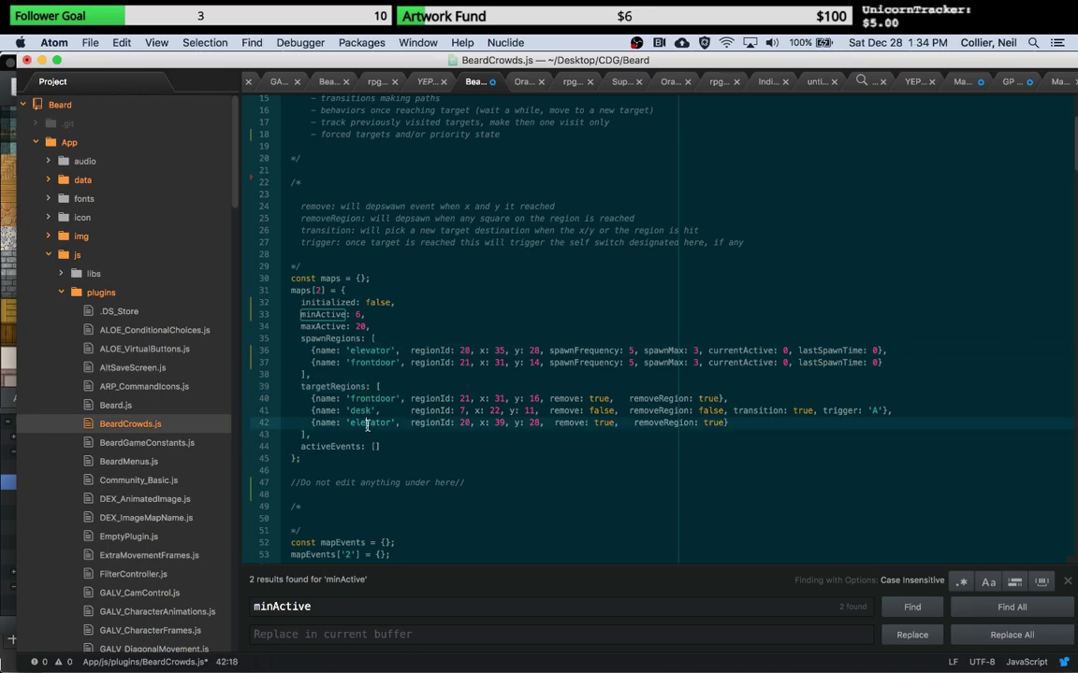
{"action": "left_click", "coordinate": [462, 423]}
{"action": "left_click", "coordinate": [372, 396]}
{"action": "scroll", "coordinate": [401, 373], "scroll_direction": "down", "scroll_amount": 1}
{"action": "left_click_drag", "start_coordinate": [311, 385], "coordinate": [381, 386]}
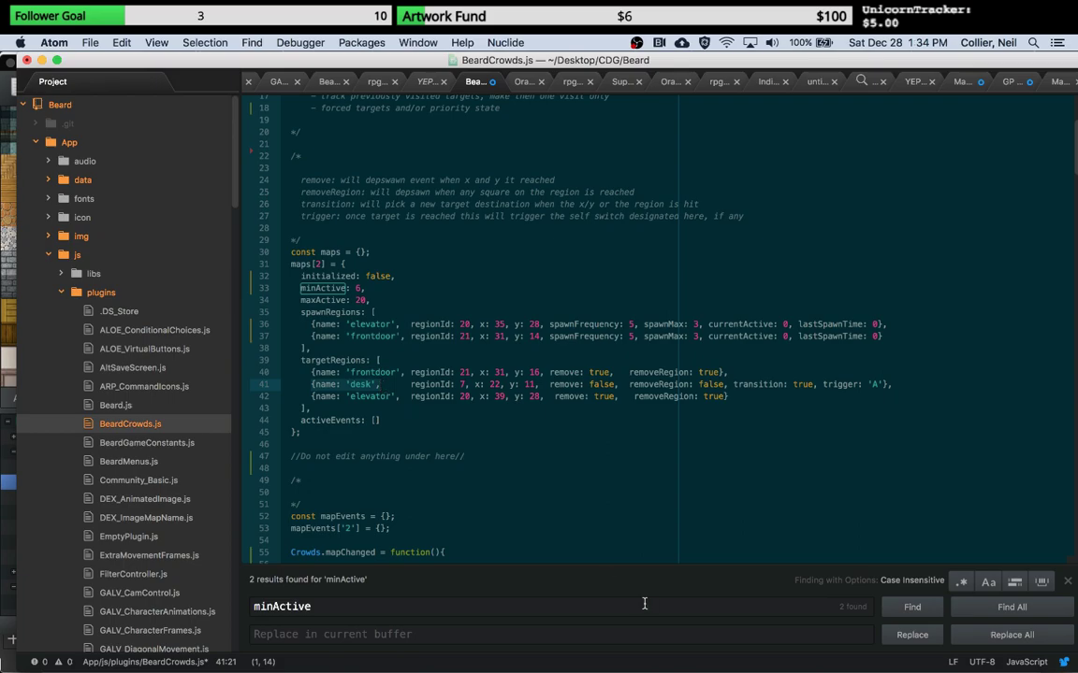
Step: Return to the Lobby map in RPG Maker MV and show its region numbers
{"action": "left_click", "coordinate": [733, 666]}
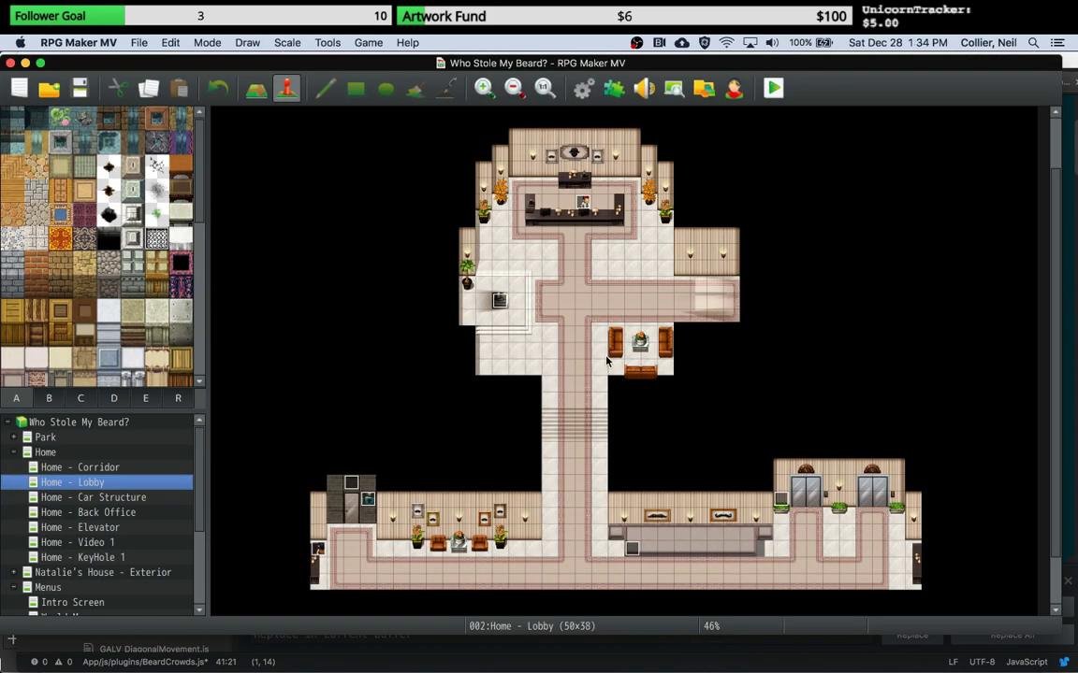
{"action": "left_click", "coordinate": [178, 399]}
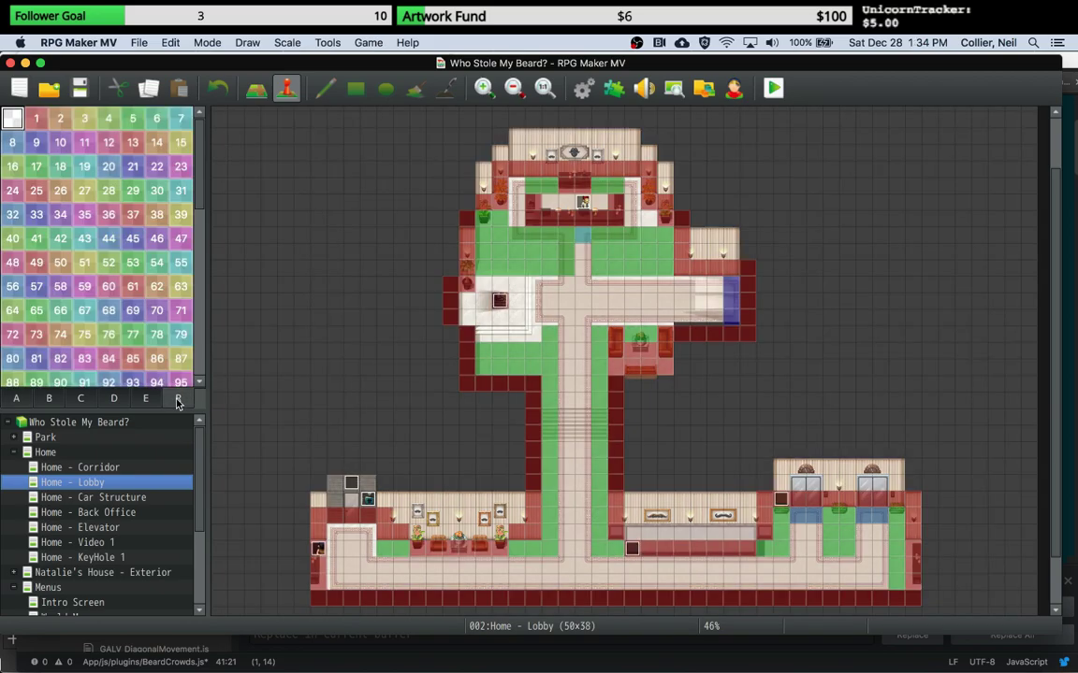
{"action": "scroll", "coordinate": [498, 393], "scroll_direction": "up", "scroll_amount": 1}
{"action": "scroll", "coordinate": [498, 393], "scroll_direction": "up", "scroll_amount": 2, "text": "ctrl"}
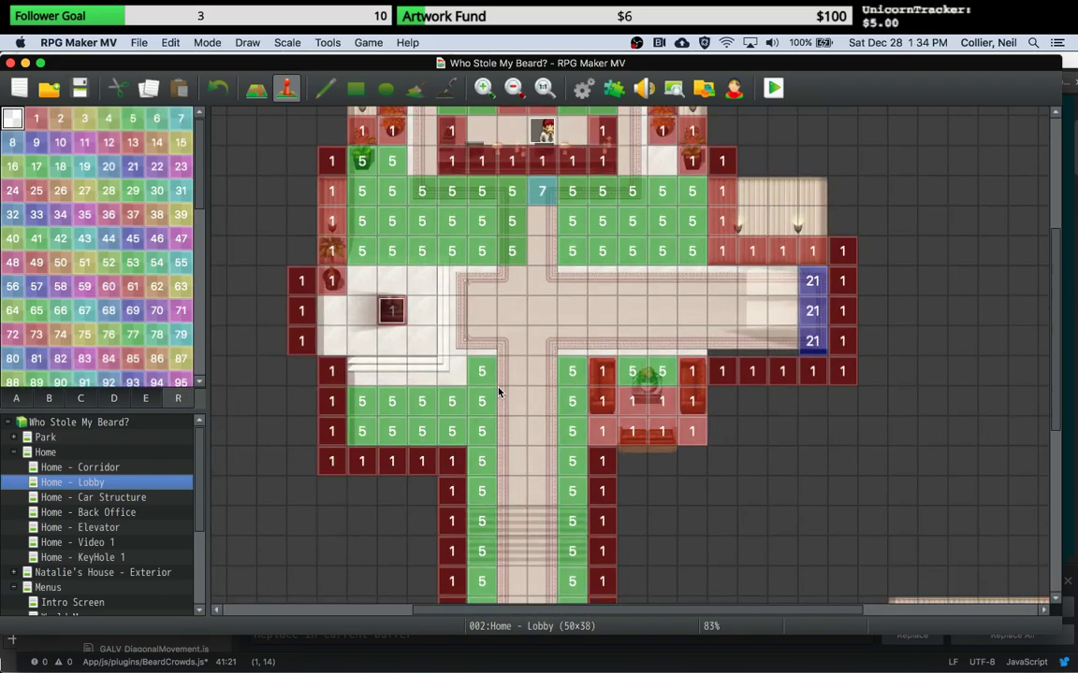
{"action": "scroll", "coordinate": [499, 393], "scroll_direction": "down", "scroll_amount": 2, "text": "ctrl"}
{"action": "scroll", "coordinate": [498, 393], "scroll_direction": "up", "scroll_amount": 2, "text": "ctrl"}
{"action": "scroll", "coordinate": [498, 393], "scroll_direction": "down", "scroll_amount": 2, "text": "ctrl"}
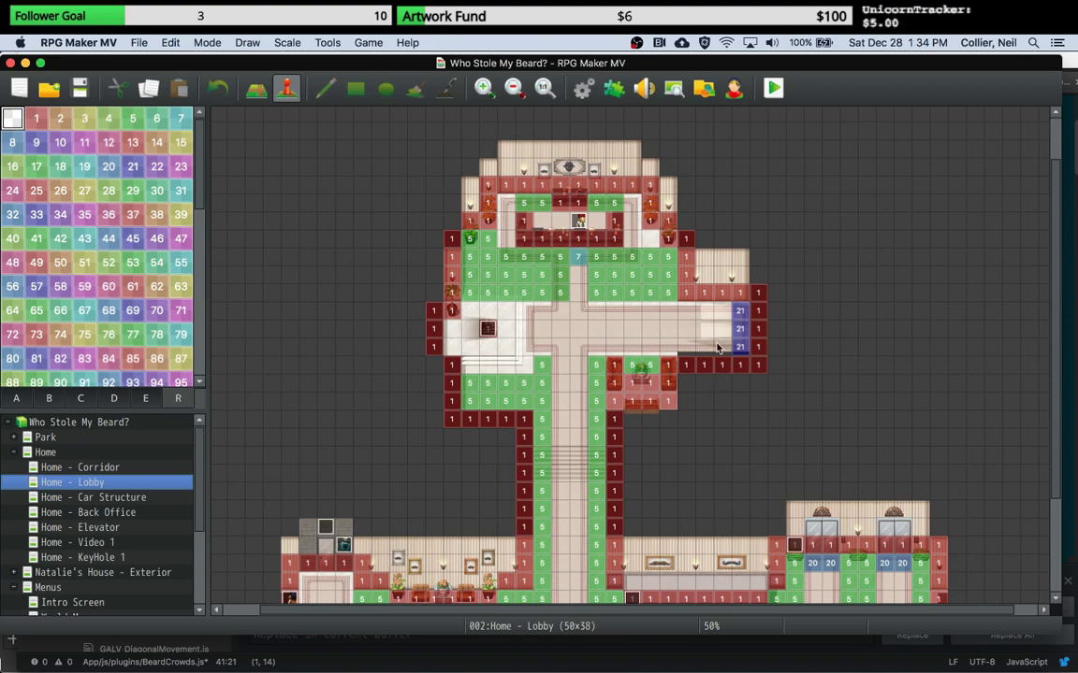
Step: Read the coordinates of the region 21 doorway tiles and the region 20 tile
{"action": "left_click", "coordinate": [739, 316]}
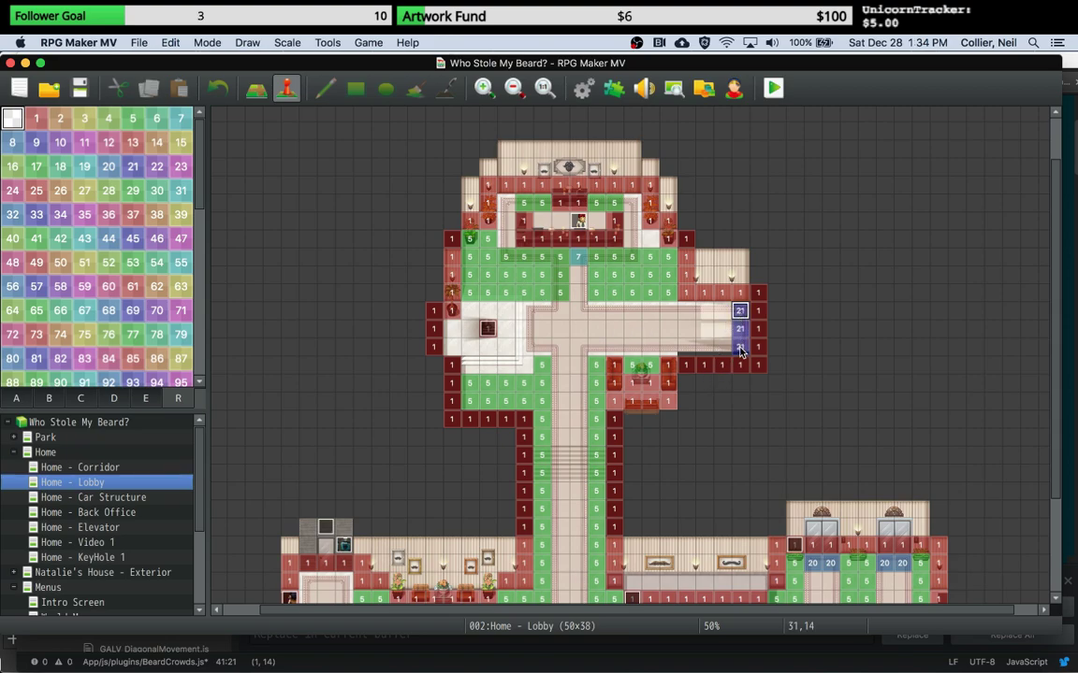
{"action": "left_click", "coordinate": [812, 562]}
{"action": "left_click", "coordinate": [739, 329]}
{"action": "left_click", "coordinate": [739, 311]}
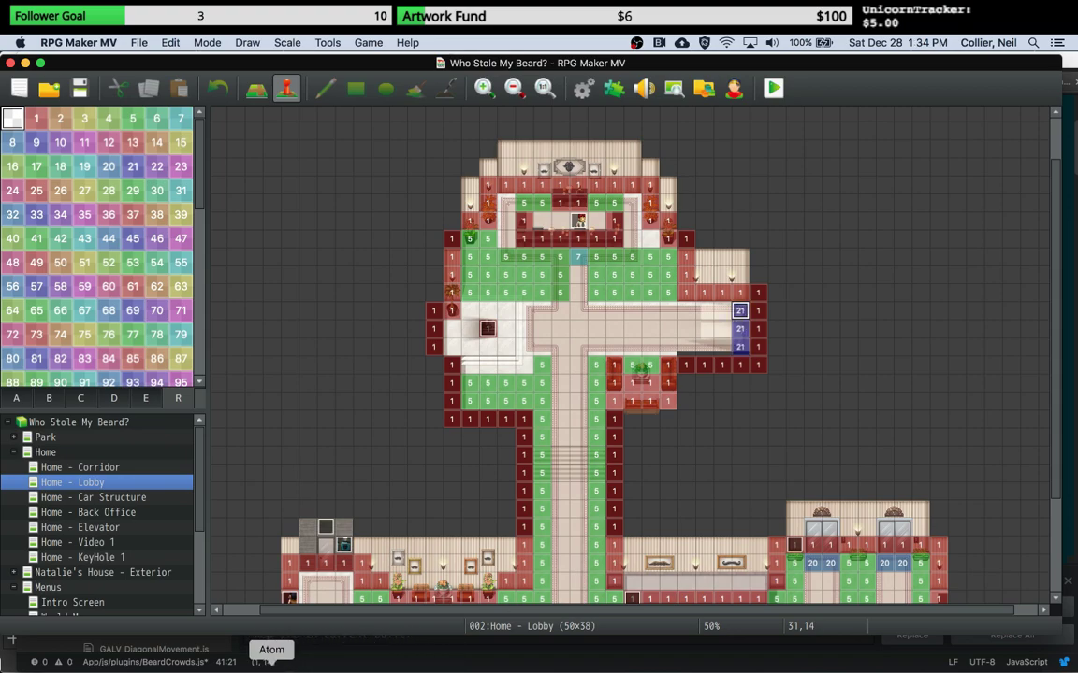
{"action": "left_click", "coordinate": [271, 660]}
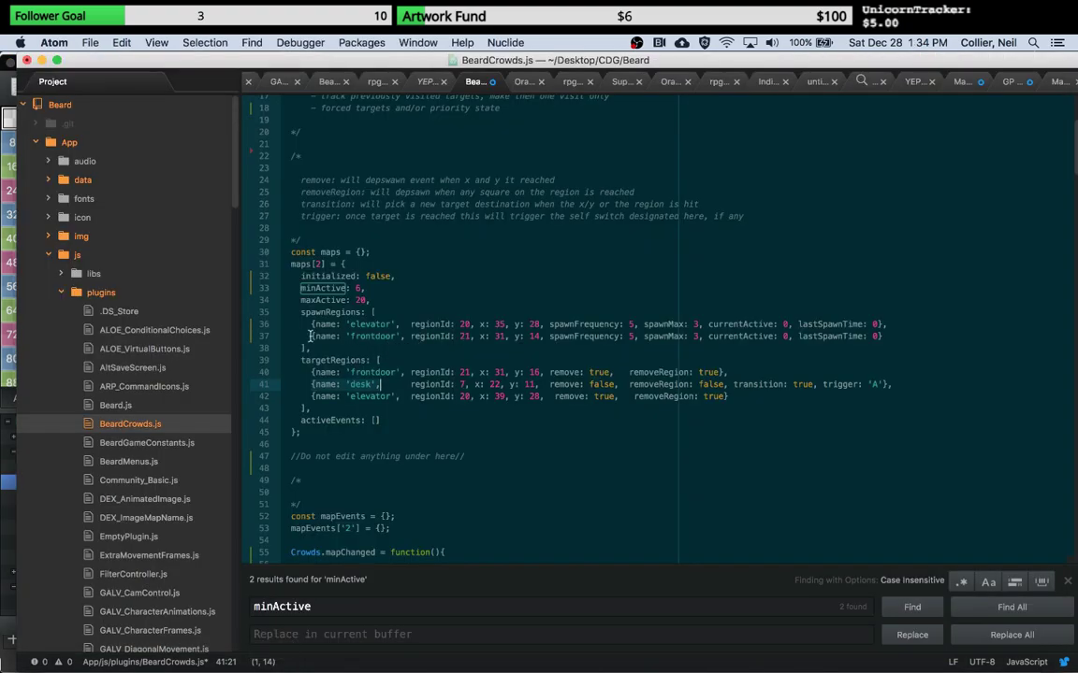
Step: Review the frontdoor spawn entry and the elevator, frontdoor and desk targetRegions entries
{"action": "left_click", "coordinate": [398, 335]}
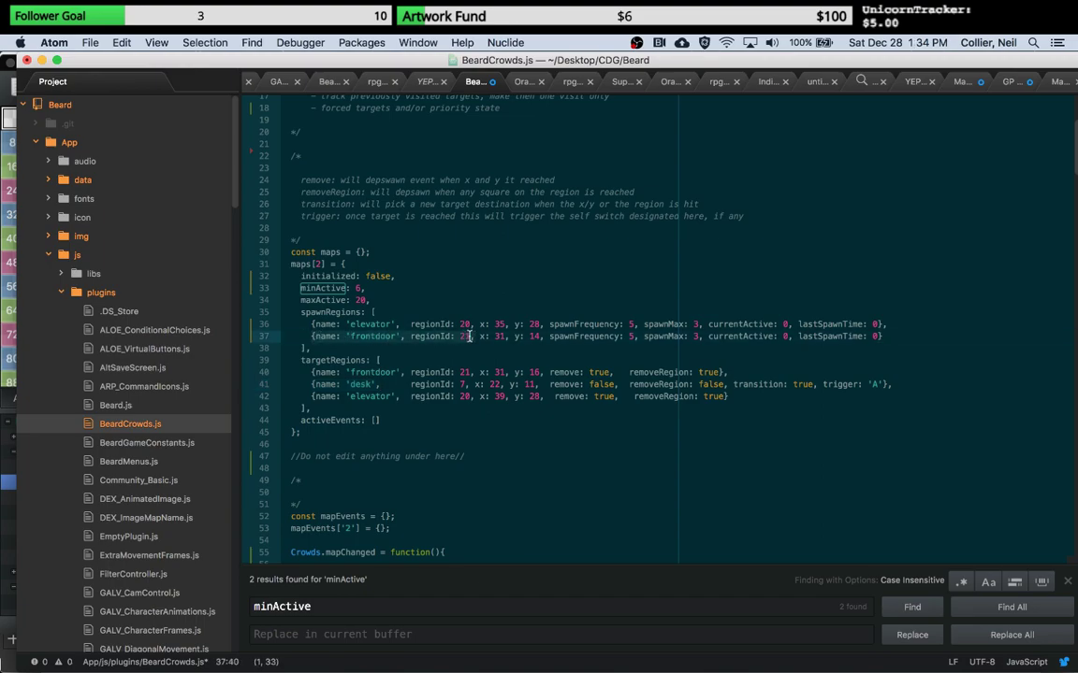
{"action": "double_click", "coordinate": [326, 313]}
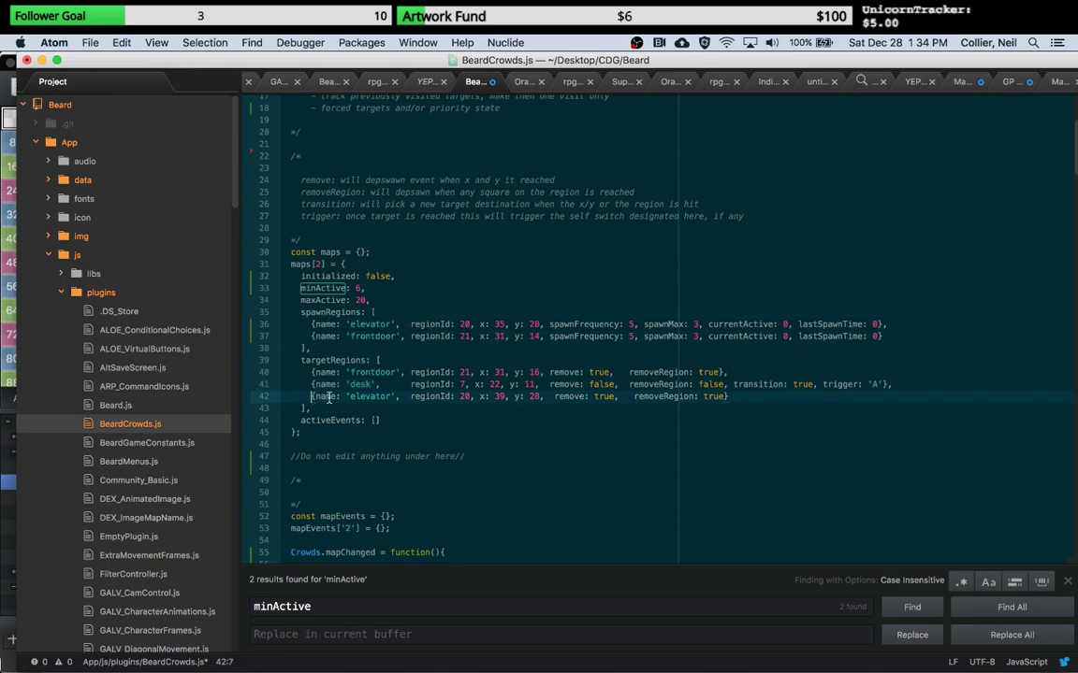
{"action": "left_click_drag", "start_coordinate": [320, 396], "coordinate": [475, 397]}
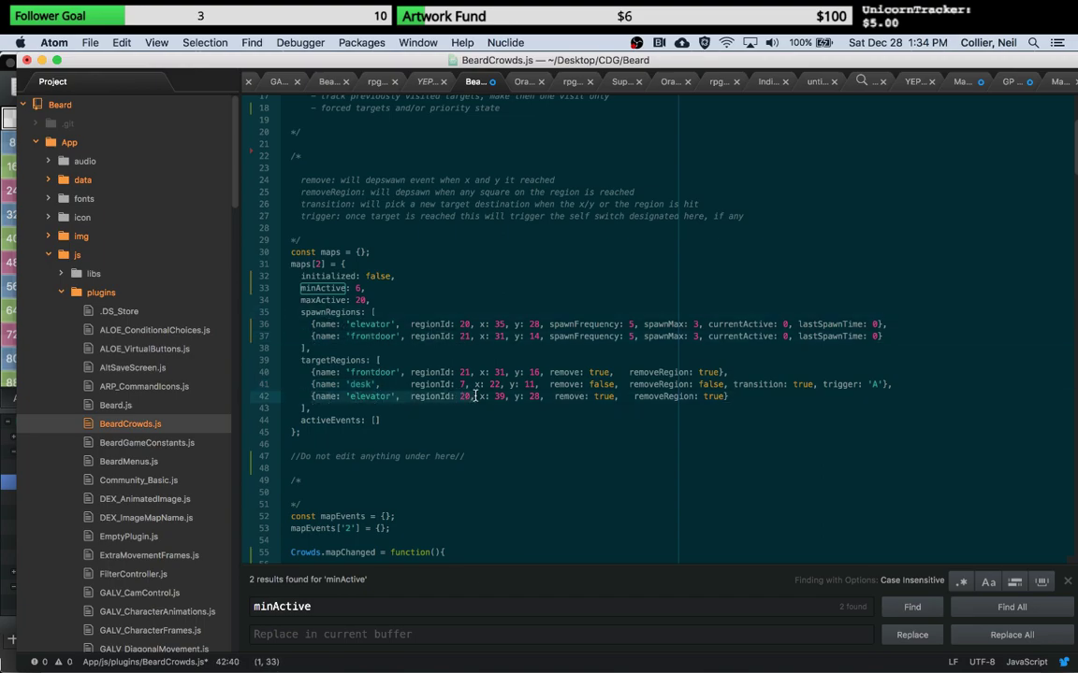
{"action": "left_click_drag", "start_coordinate": [311, 372], "coordinate": [469, 373]}
{"action": "double_click", "coordinate": [318, 360]}
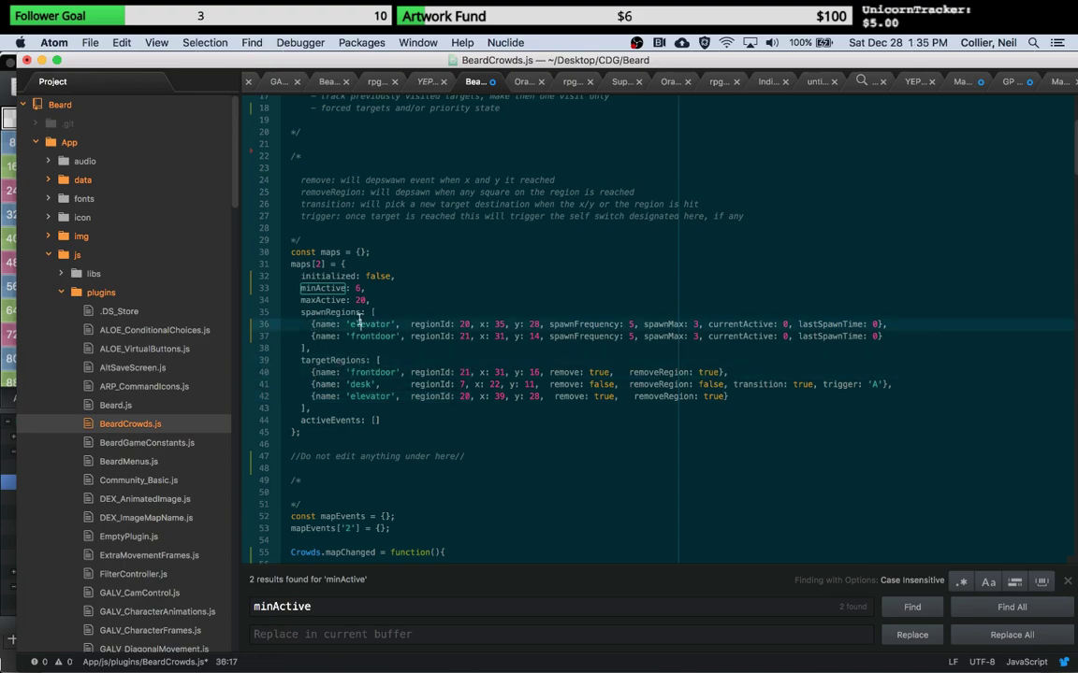
{"action": "left_click", "coordinate": [360, 385]}
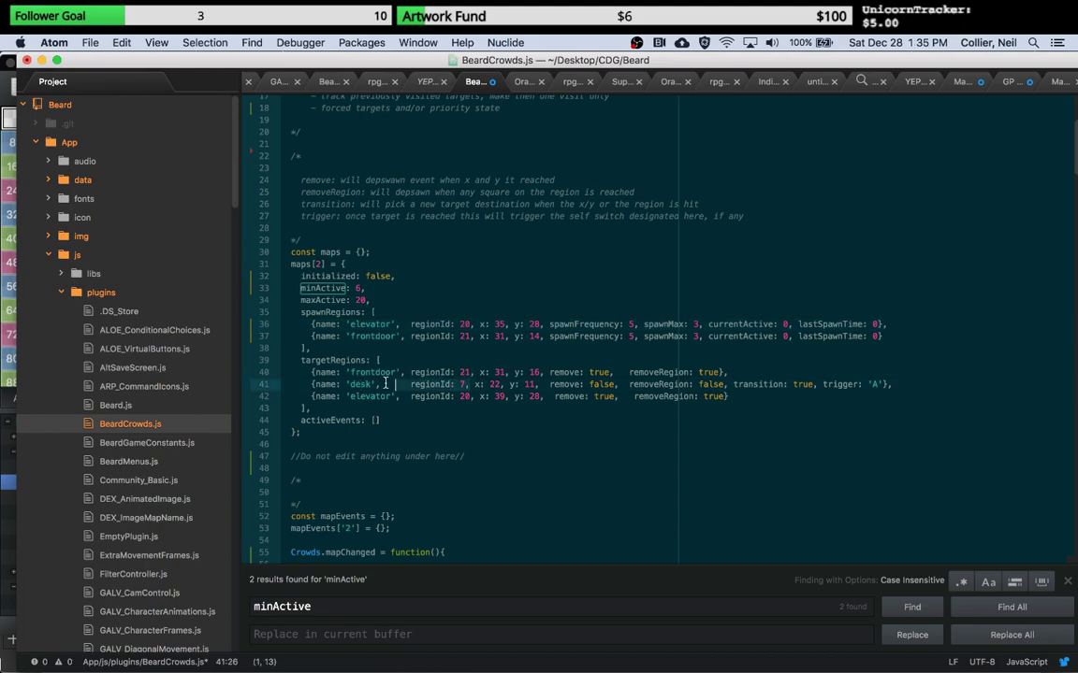
{"action": "left_click_drag", "start_coordinate": [463, 385], "coordinate": [309, 381]}
Step: Switch to RPG Maker MV and check the region 7 desk tile on the Lobby map
{"action": "key", "text": "super+Tab"}
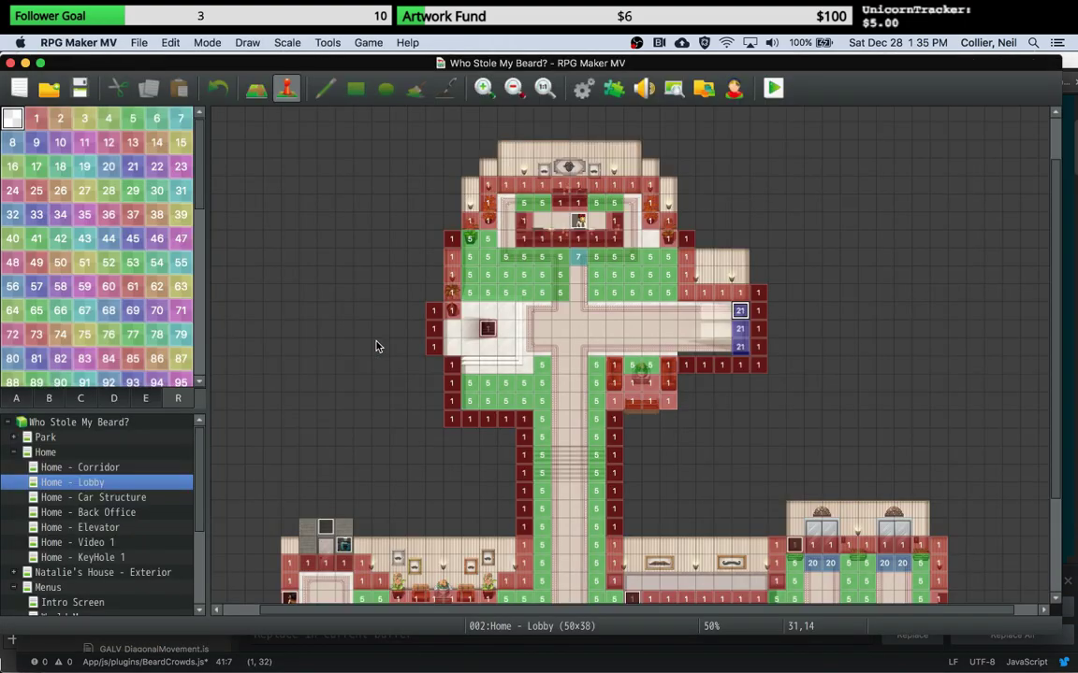
{"action": "left_click", "coordinate": [579, 258]}
{"action": "scroll", "coordinate": [685, 361], "scroll_direction": "down", "scroll_amount": 1}
{"action": "scroll", "coordinate": [688, 360], "scroll_direction": "down", "scroll_amount": 1}
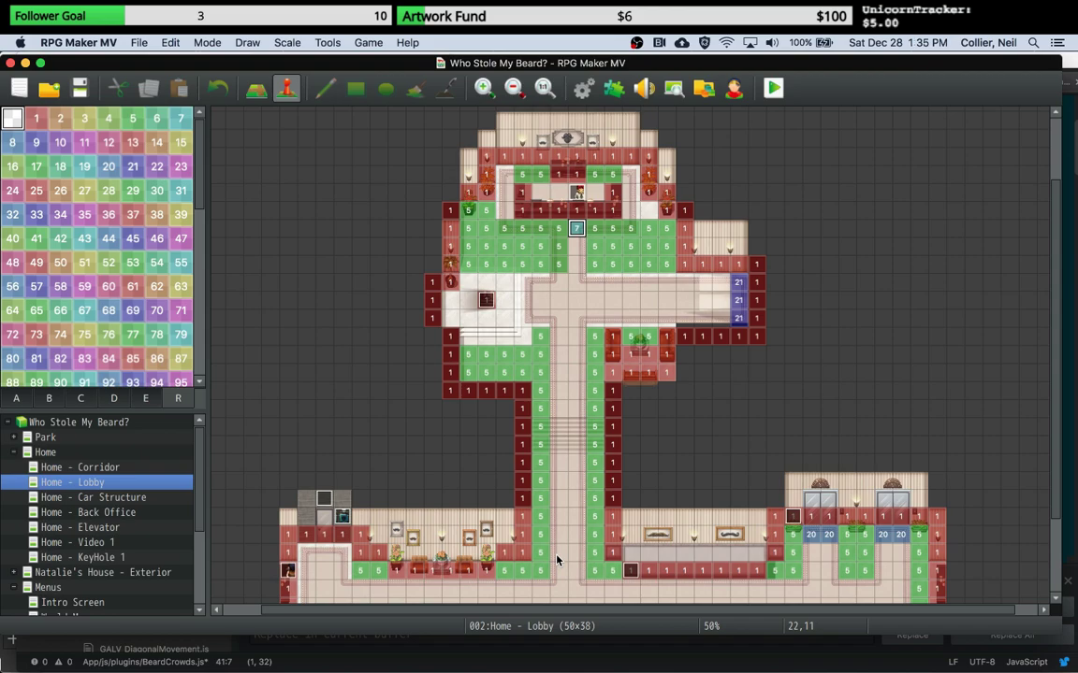
{"action": "key", "text": "super+Tab"}
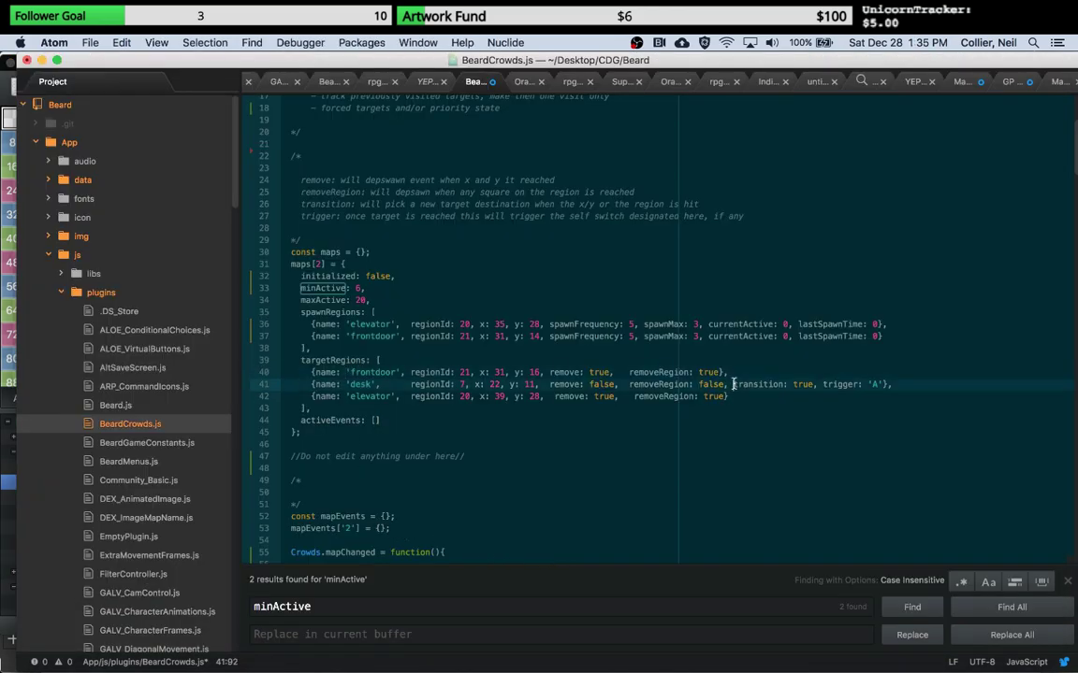
{"action": "left_click_drag", "start_coordinate": [733, 385], "coordinate": [818, 385]}
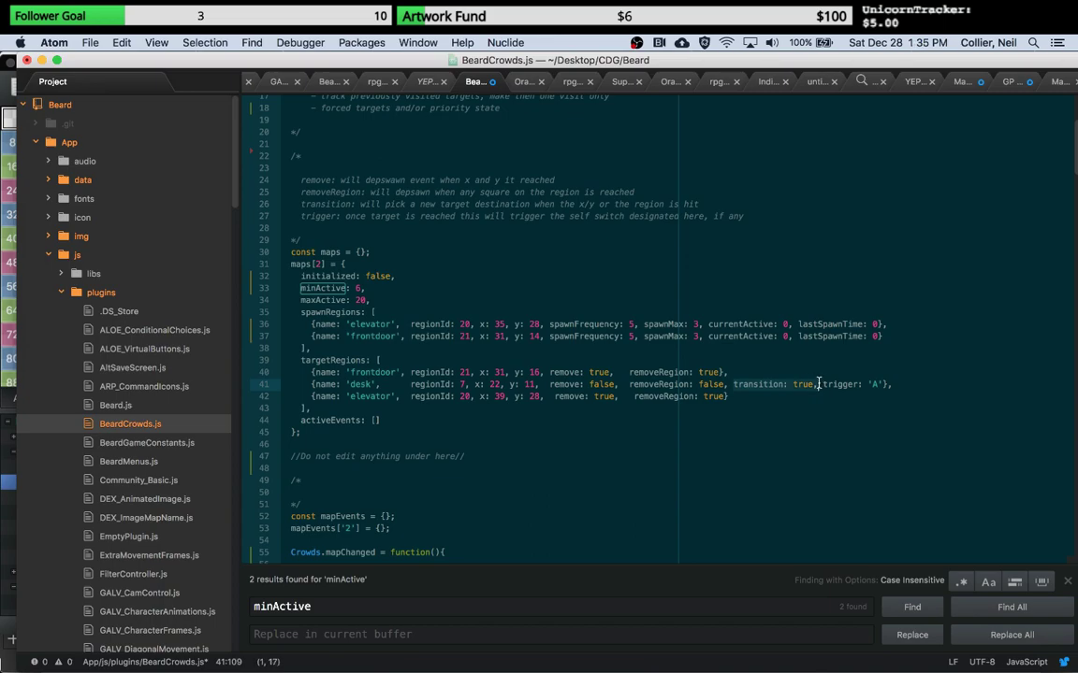
{"action": "key", "text": "super+Tab"}
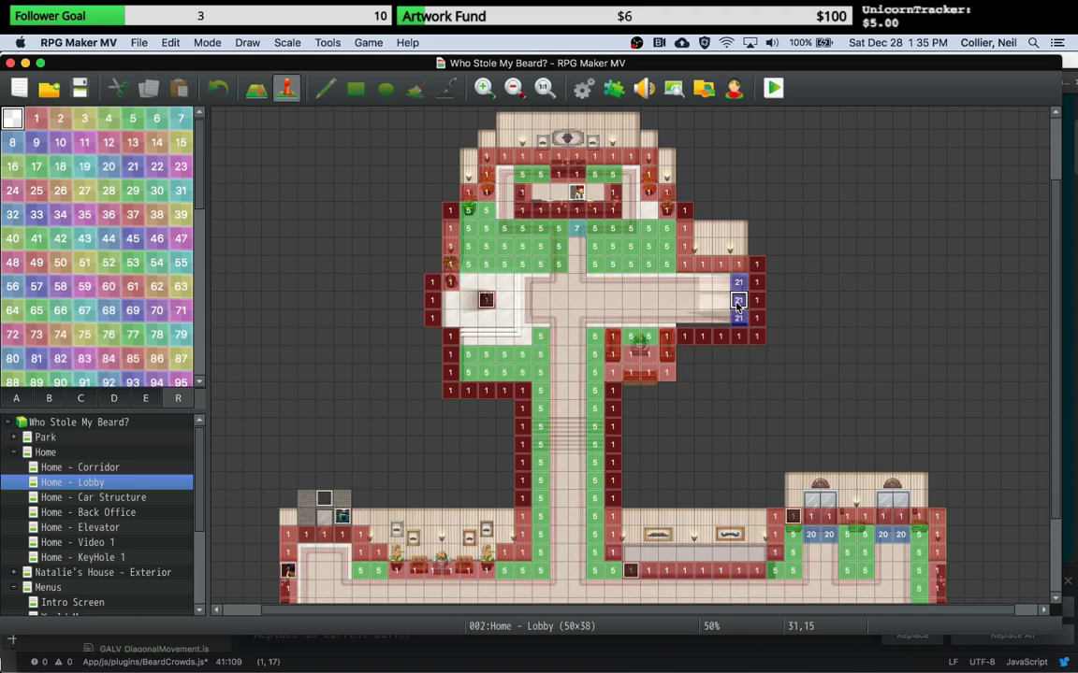
{"action": "left_click", "coordinate": [577, 230]}
{"action": "key", "text": "super+Tab"}
{"action": "left_click", "coordinate": [735, 385]}
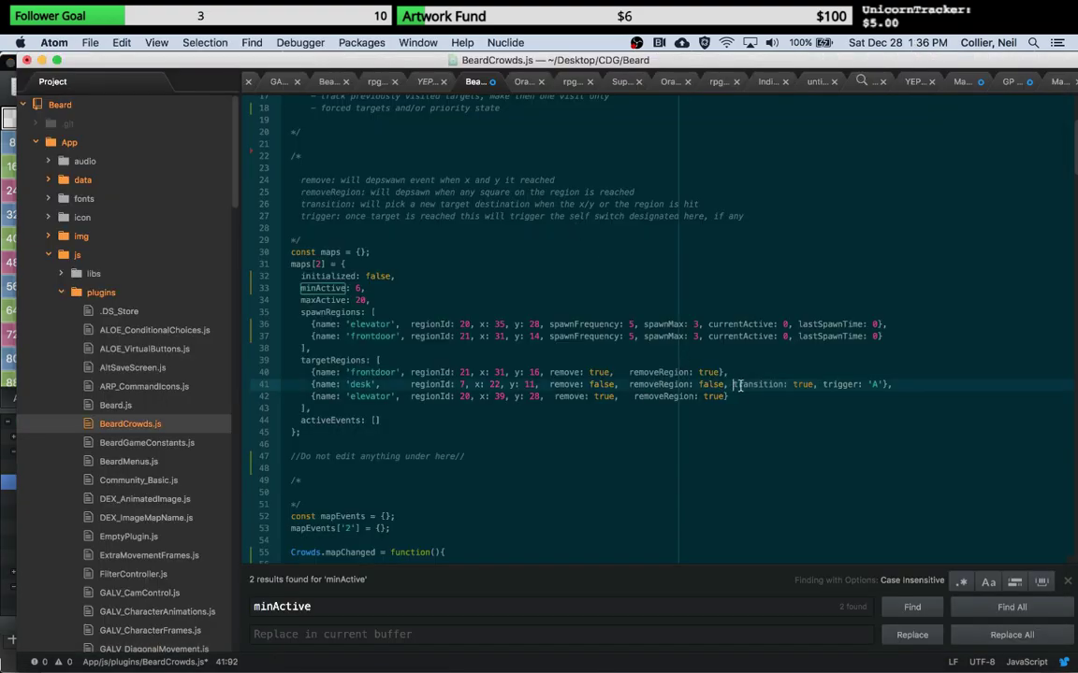
{"action": "left_click_drag", "start_coordinate": [735, 384], "coordinate": [816, 385]}
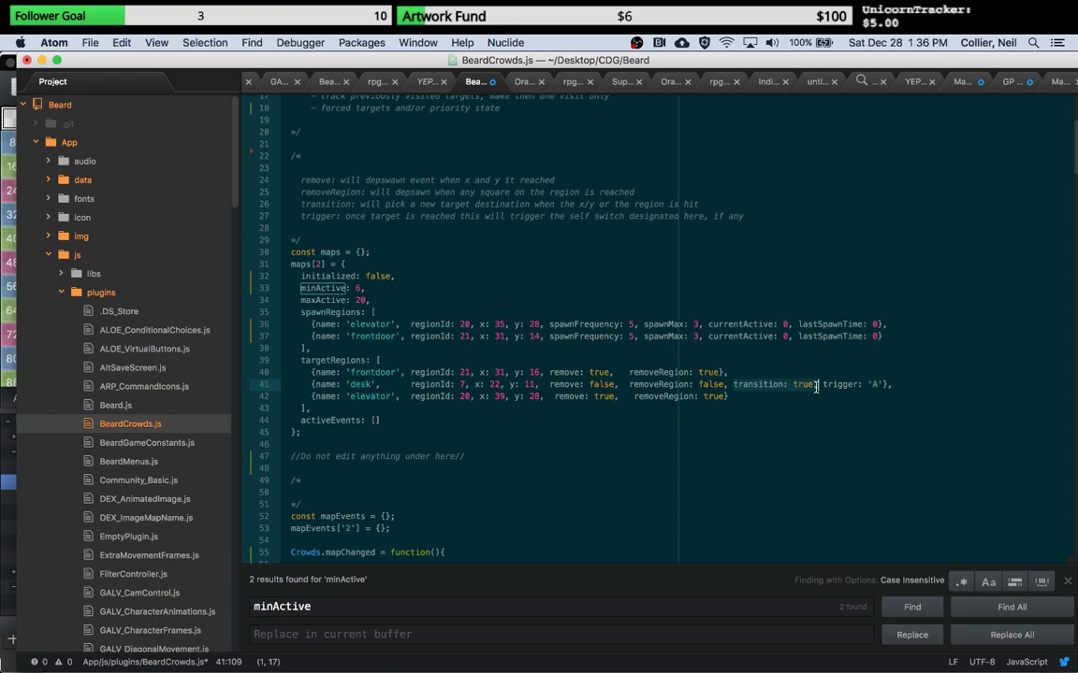
{"action": "key", "text": "super+Tab"}
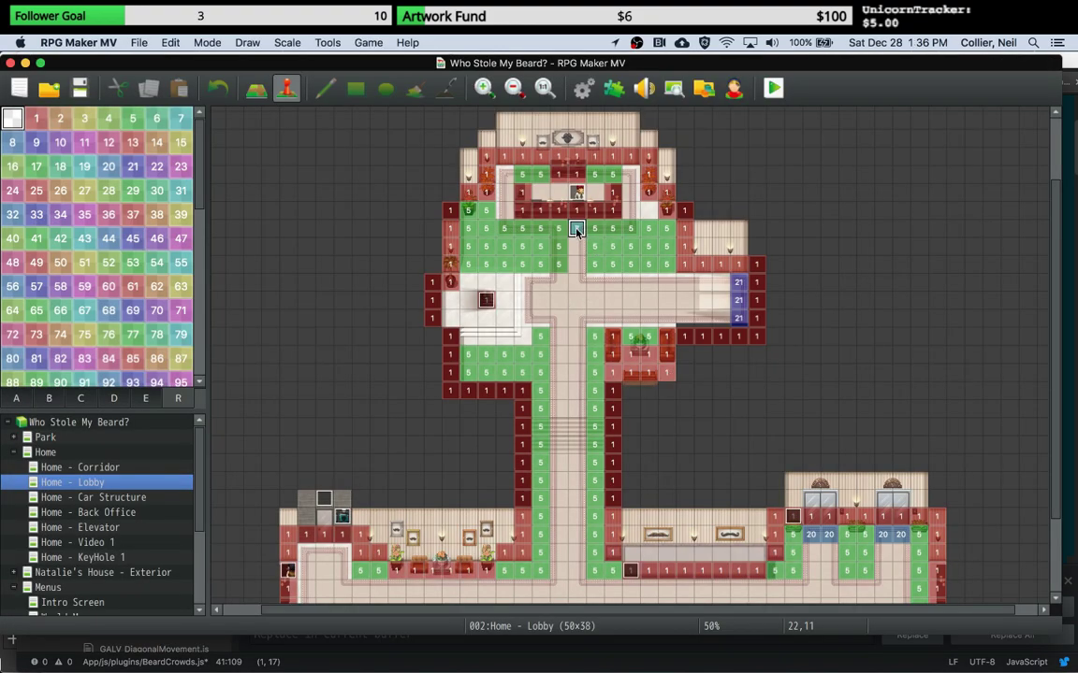
{"action": "key", "text": "super+Tab"}
{"action": "key", "text": "super+Tab"}
{"action": "key", "text": "super+Tab"}
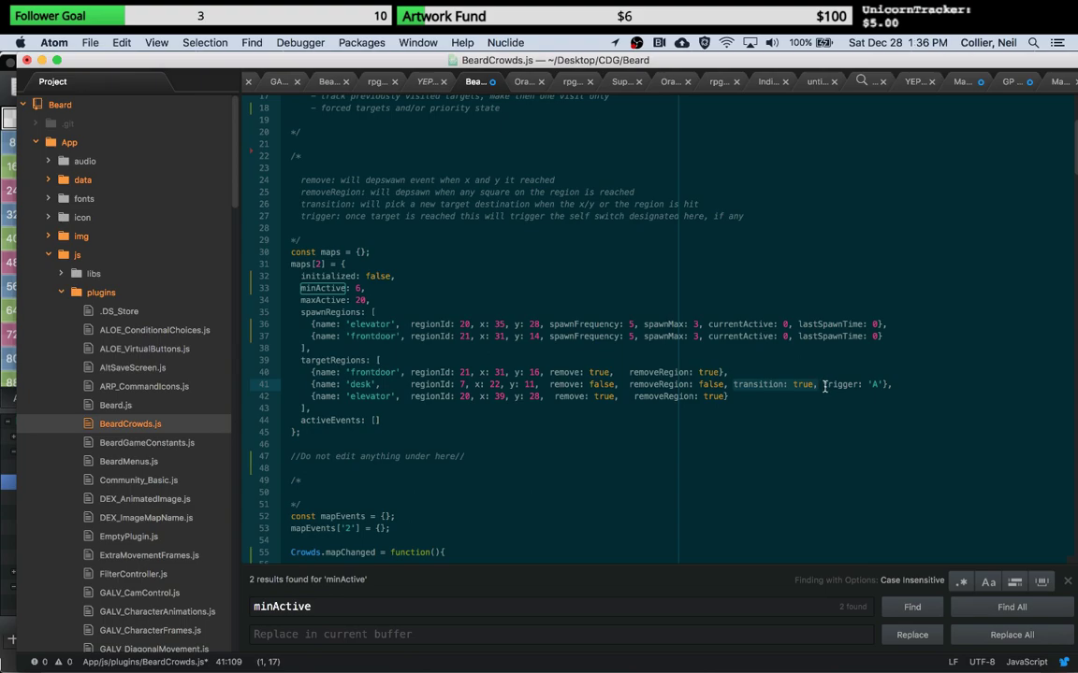
{"action": "left_click_drag", "start_coordinate": [823, 385], "coordinate": [879, 384]}
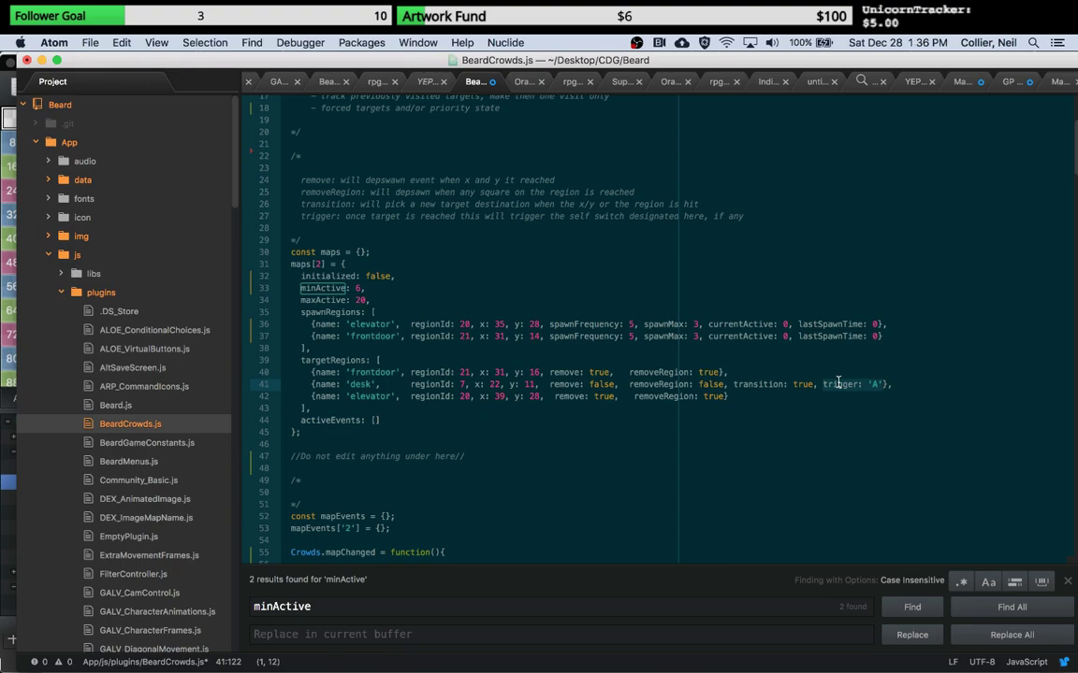
{"action": "left_click", "coordinate": [876, 384]}
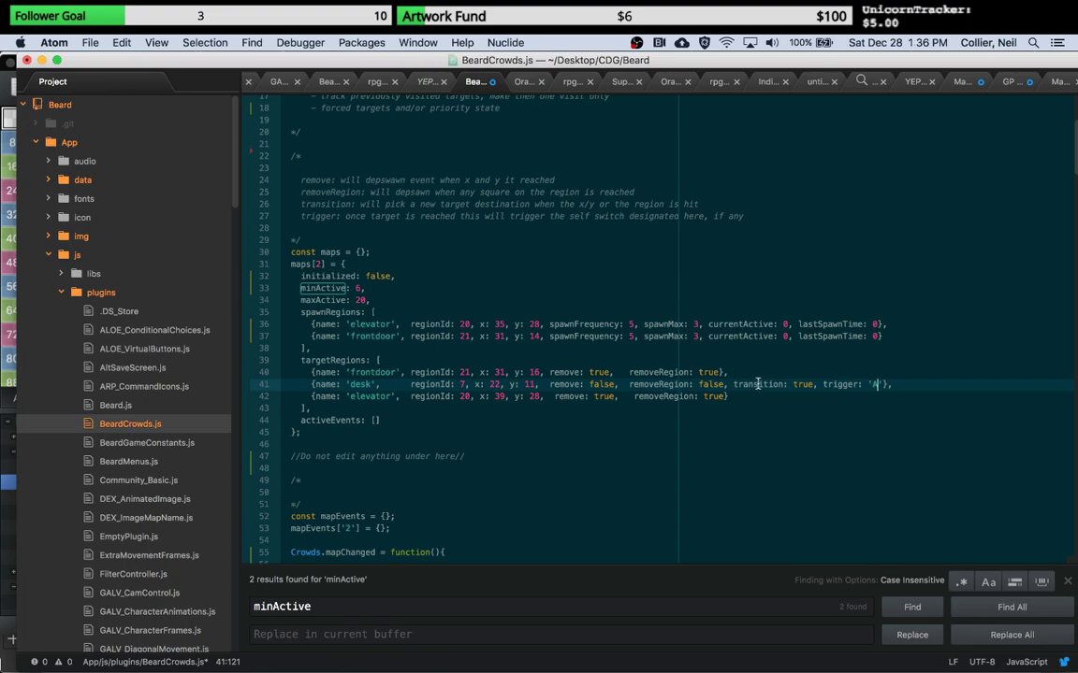
{"action": "key", "text": "super+Tab"}
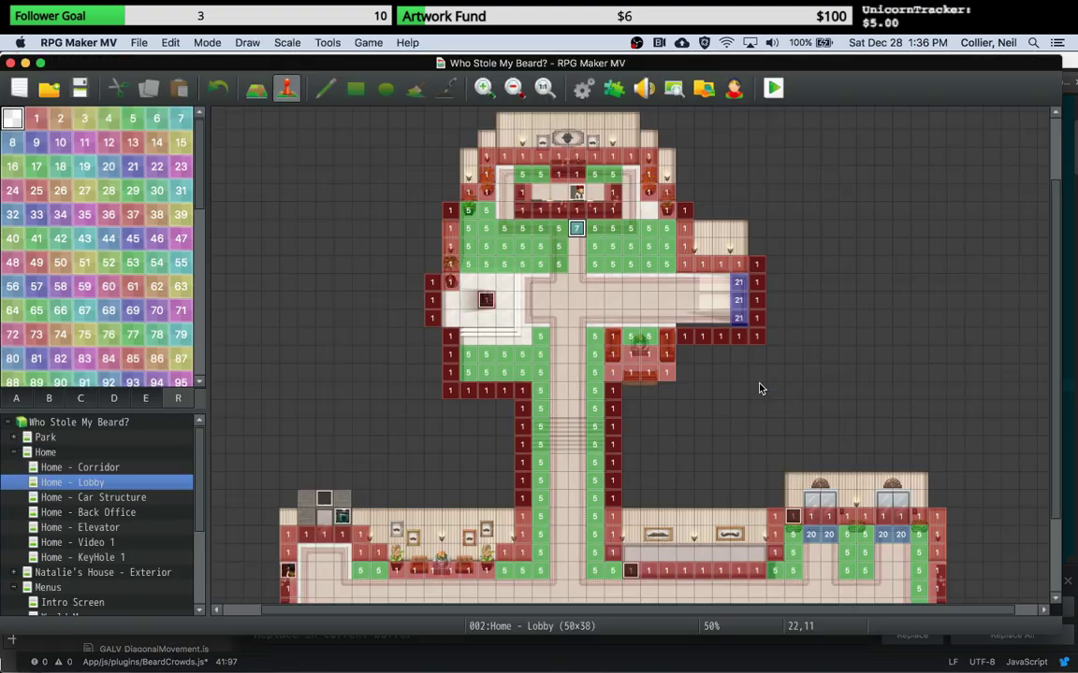
{"action": "left_click", "coordinate": [575, 230]}
{"action": "key", "text": "super+z"}
Step: Back in BeardCrowds.js, check the elevator spawn settings and the minActive value 6
{"action": "key", "text": "super+Tab"}
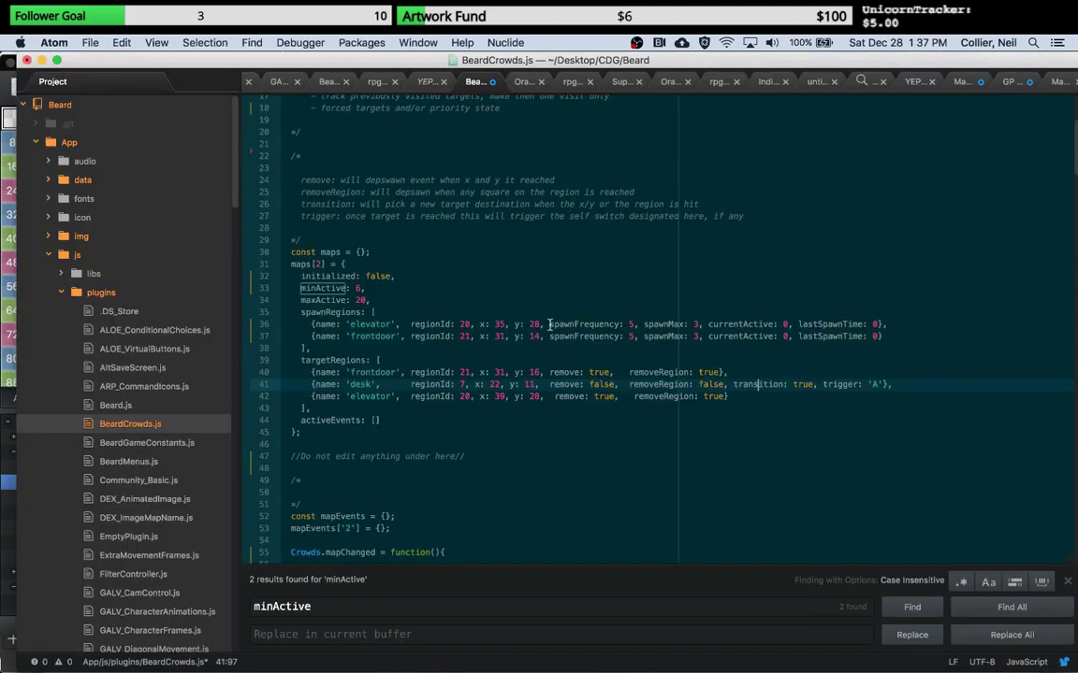
{"action": "left_click_drag", "start_coordinate": [549, 325], "coordinate": [699, 323]}
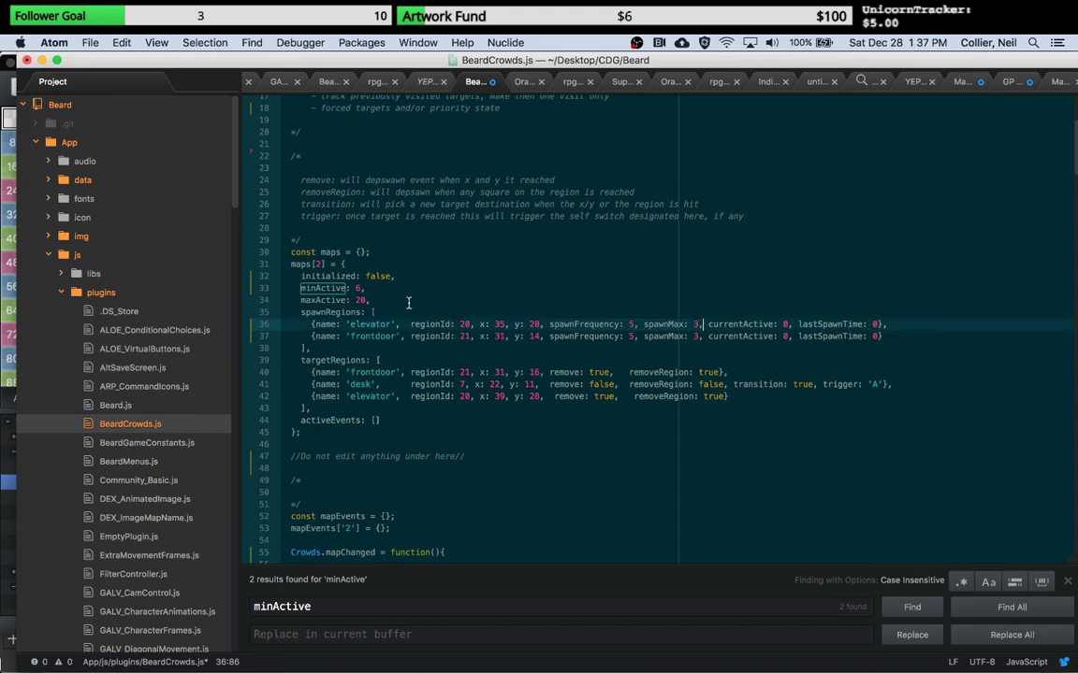
{"action": "left_click", "coordinate": [359, 290]}
{"action": "left_click_drag", "start_coordinate": [359, 289], "coordinate": [355, 289]}
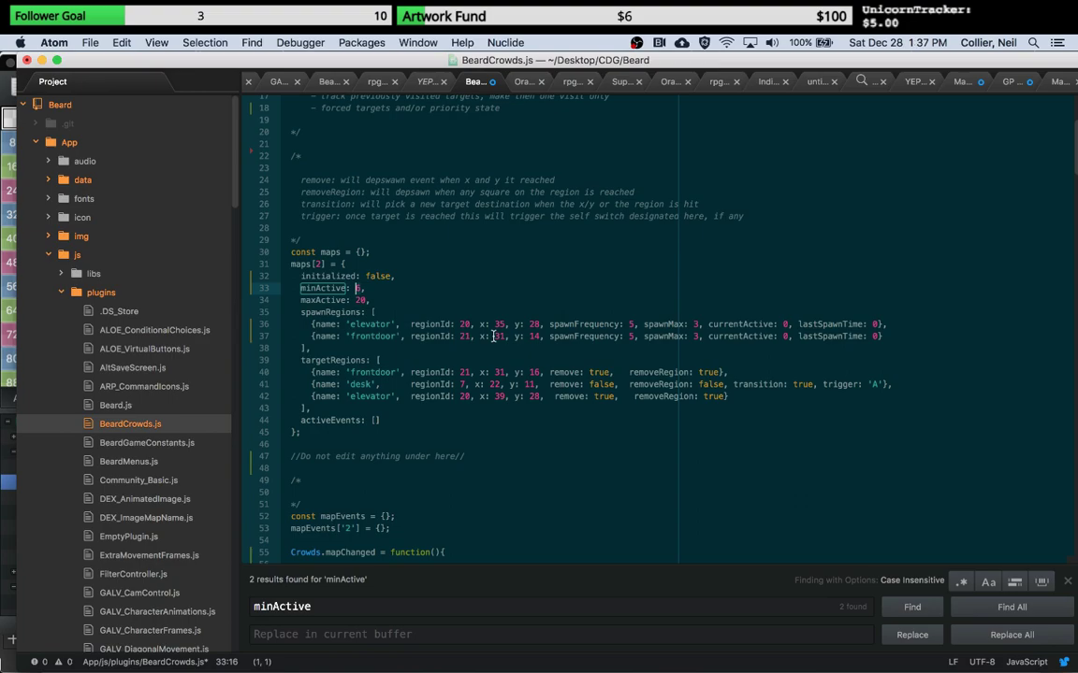
Step: Verify spawnMax 3 on both elevator and frontdoor spawn regions, and frontdoor spawnFrequency 5
{"action": "left_click", "coordinate": [346, 312]}
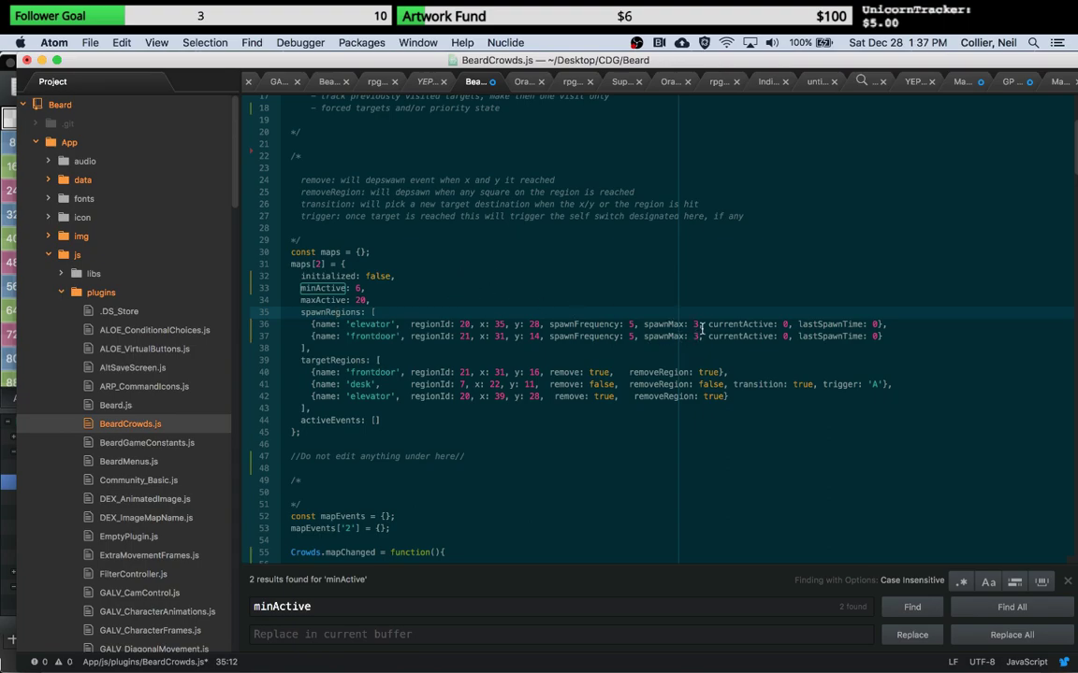
{"action": "left_click", "coordinate": [698, 324]}
{"action": "left_click_drag", "start_coordinate": [644, 323], "coordinate": [700, 323]}
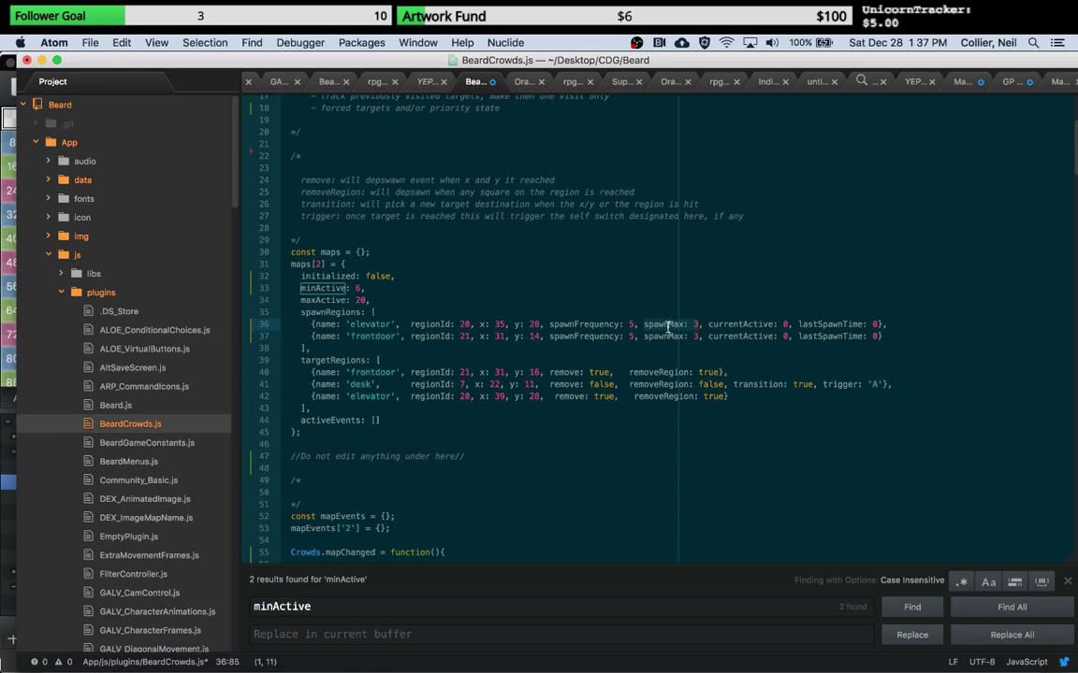
{"action": "left_click", "coordinate": [668, 324]}
{"action": "key", "text": "Down"}
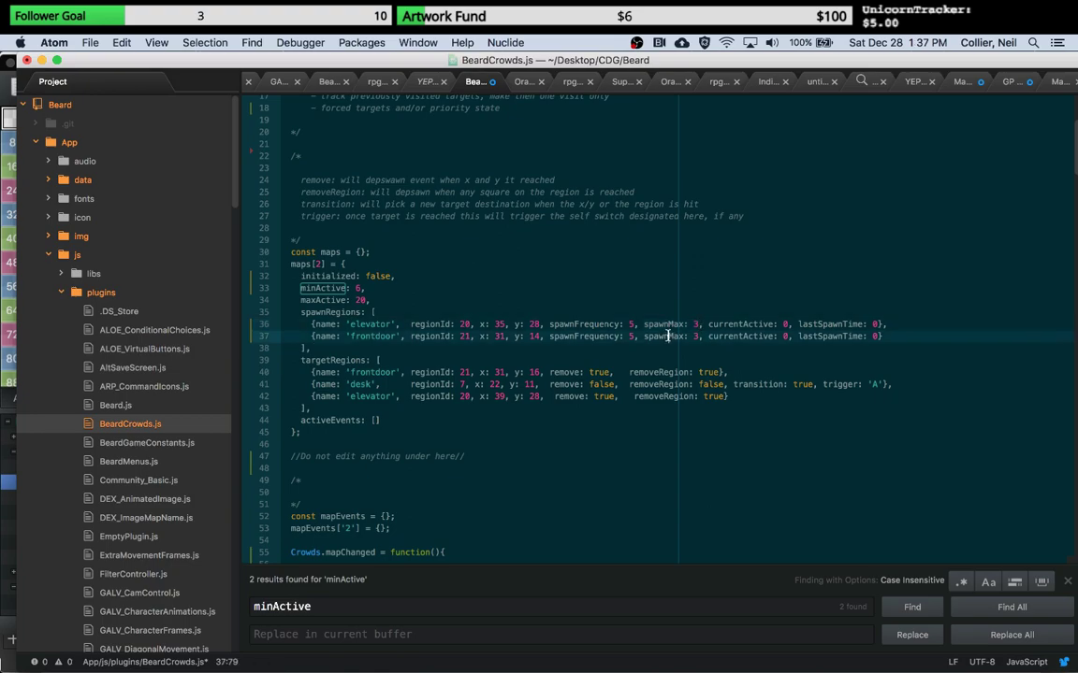
{"action": "left_click", "coordinate": [696, 337]}
{"action": "left_click_drag", "start_coordinate": [698, 323], "coordinate": [548, 324]}
{"action": "left_click", "coordinate": [548, 324]}
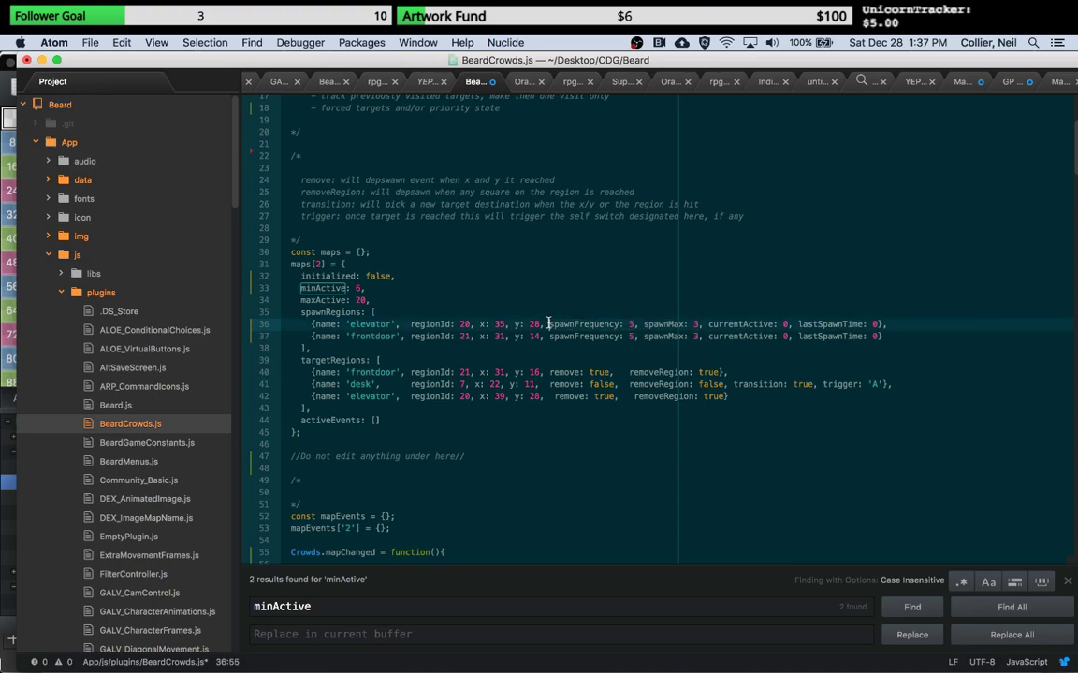
{"action": "left_click", "coordinate": [632, 336]}
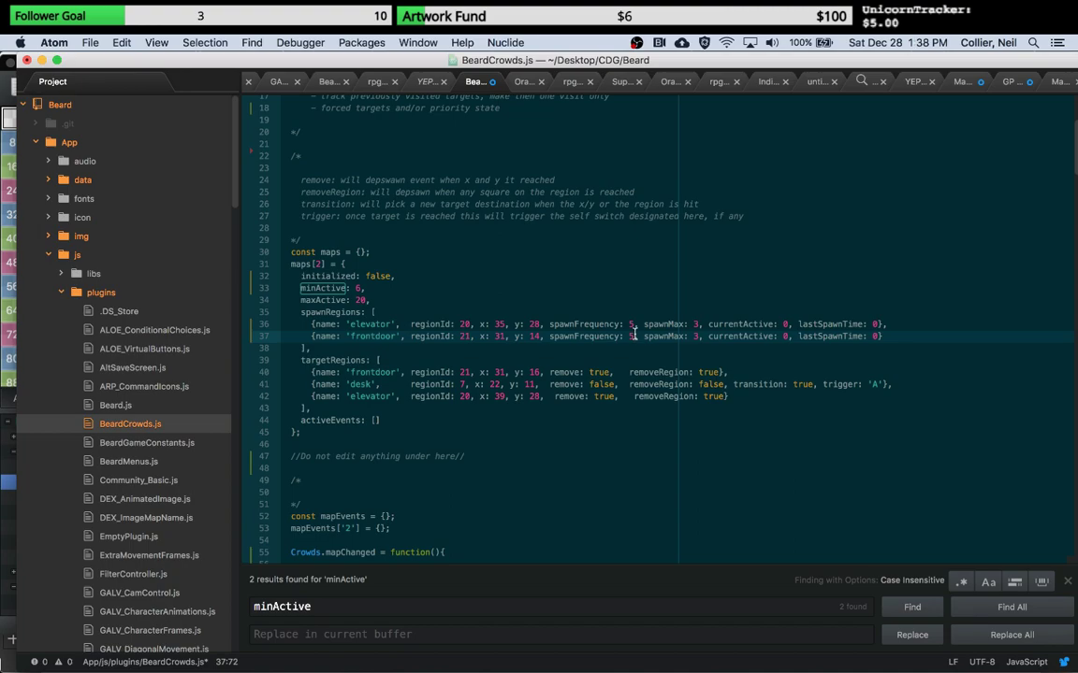
{"action": "left_click", "coordinate": [697, 323]}
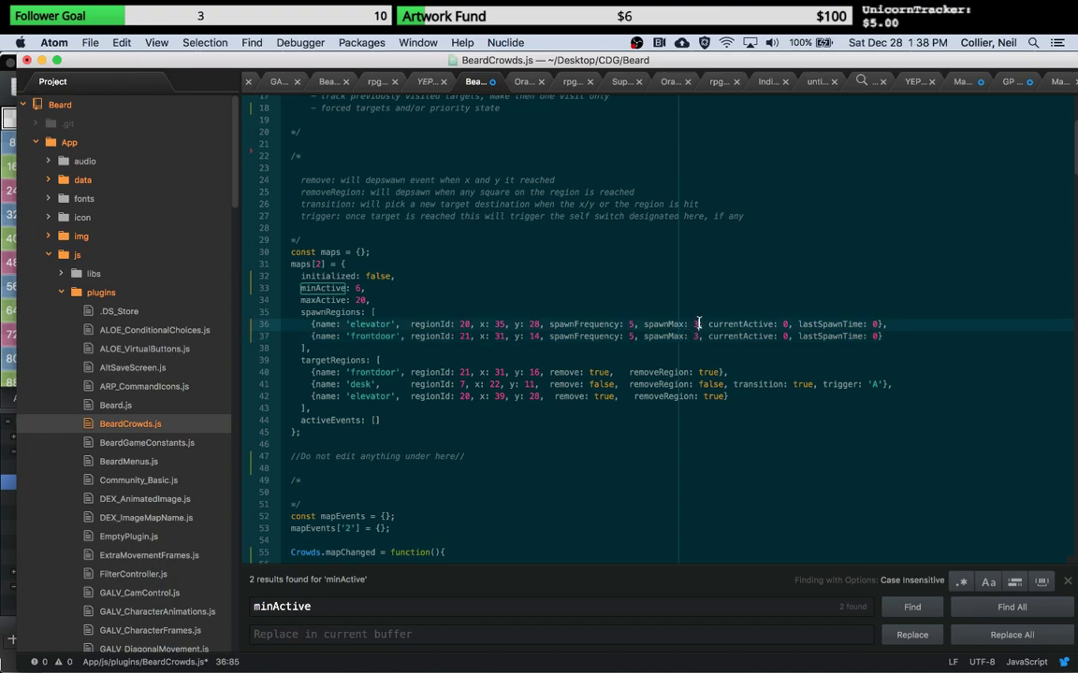
{"action": "left_click_drag", "start_coordinate": [549, 323], "coordinate": [695, 336]}
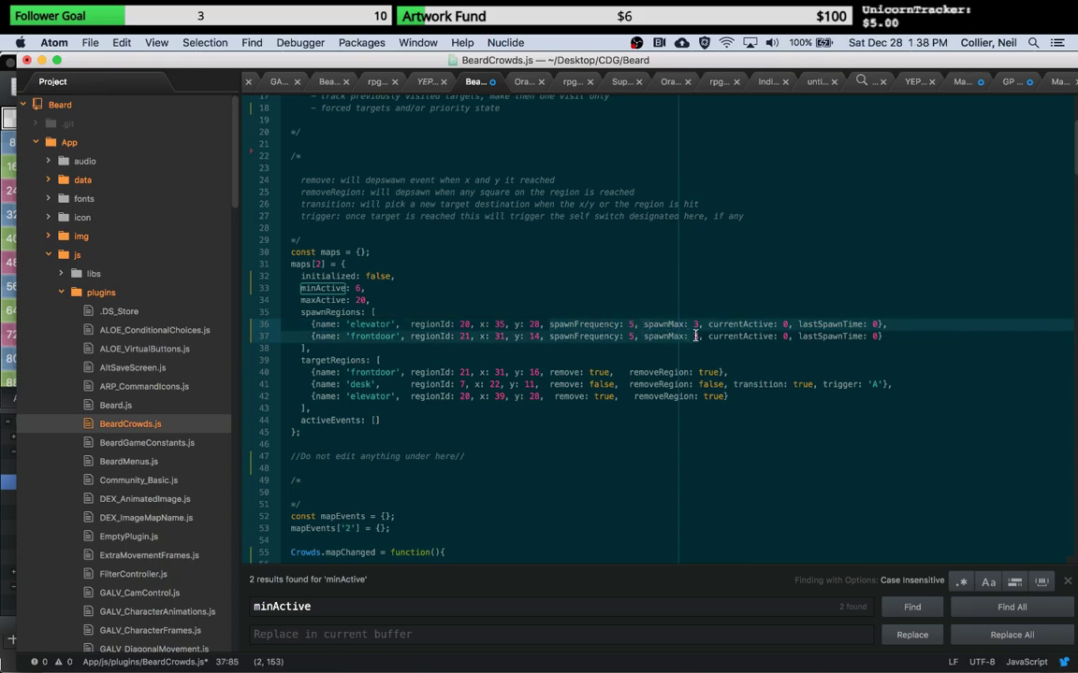
{"action": "left_click", "coordinate": [695, 335]}
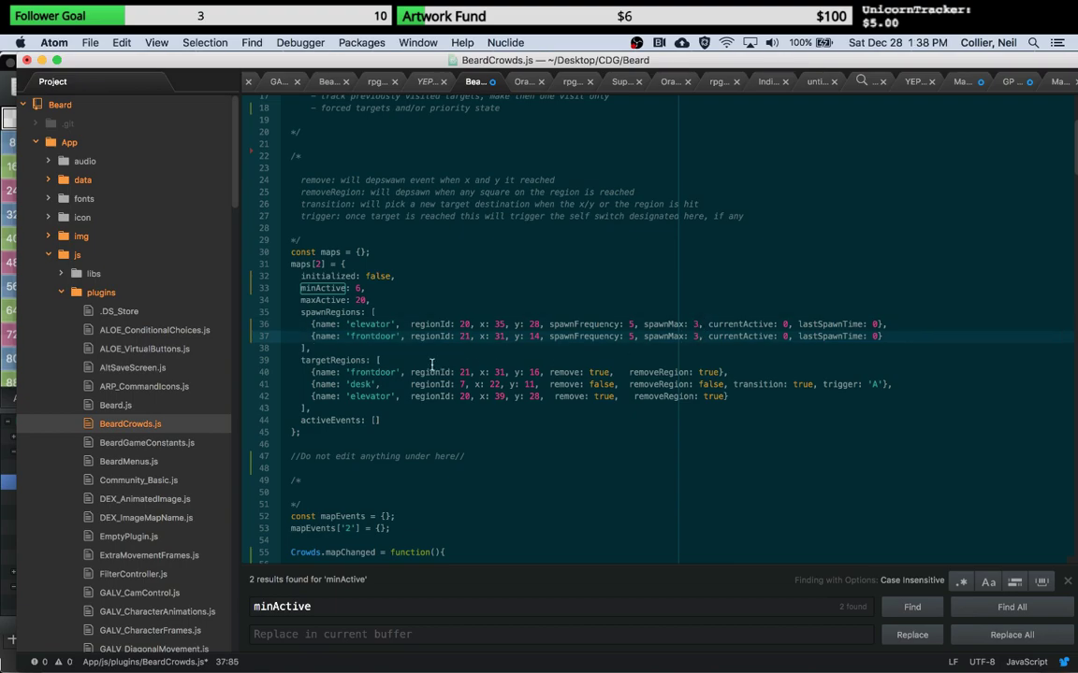
Step: Inspect the elevator target entry and the frontdoor target's remove option
{"action": "left_click", "coordinate": [365, 396]}
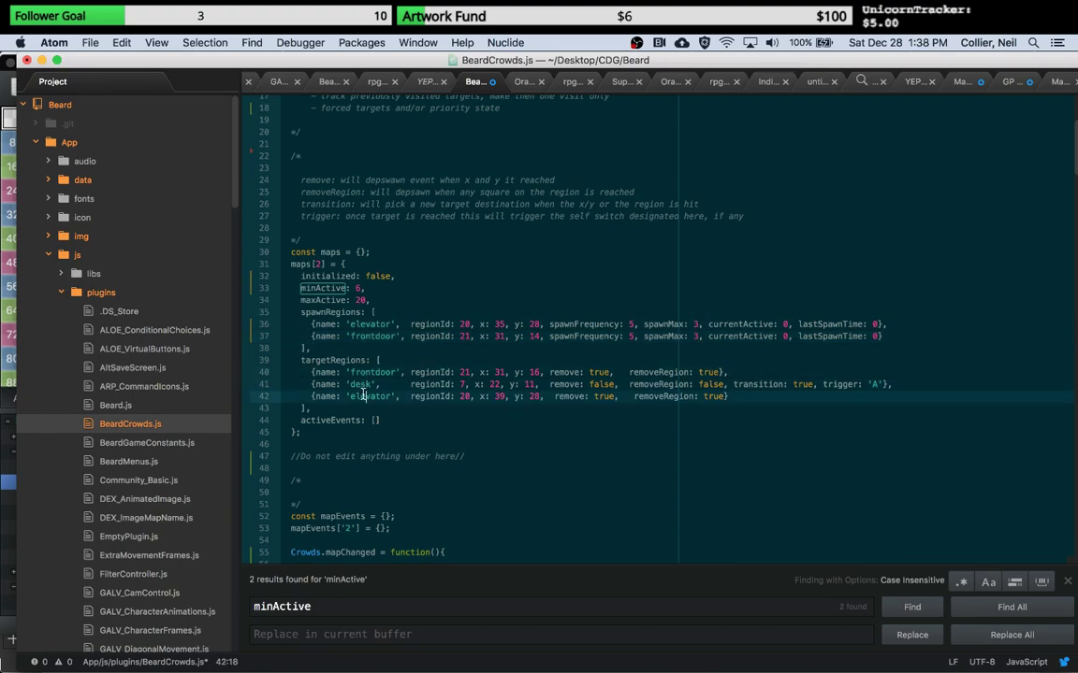
{"action": "left_click", "coordinate": [609, 372]}
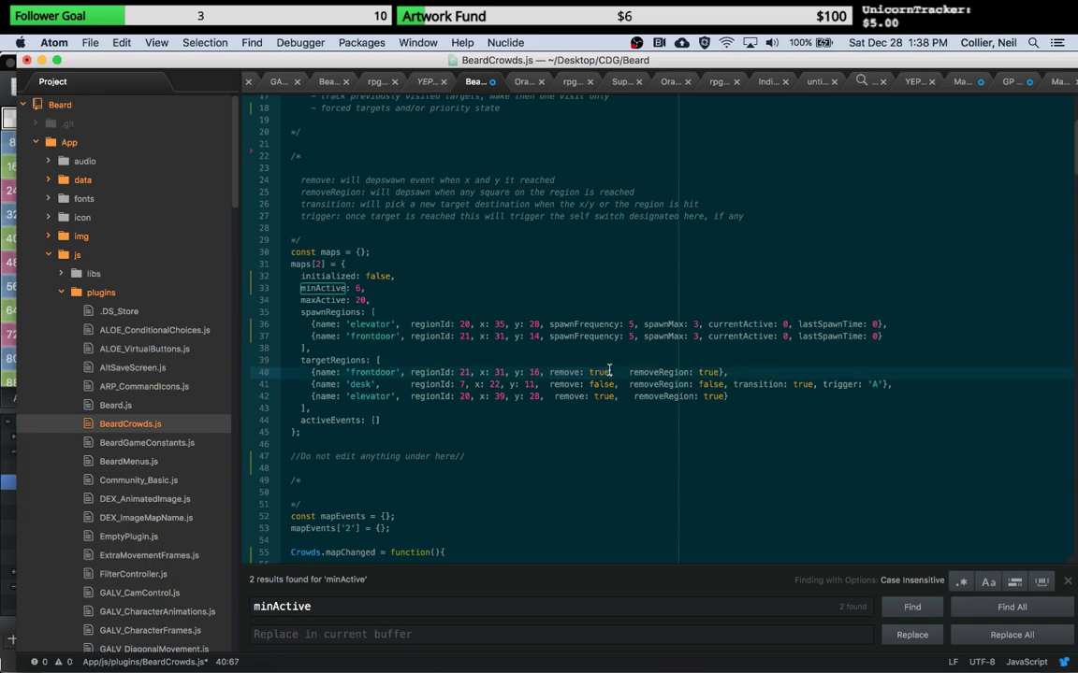
{"action": "left_click", "coordinate": [564, 372]}
{"action": "left_click", "coordinate": [693, 325]}
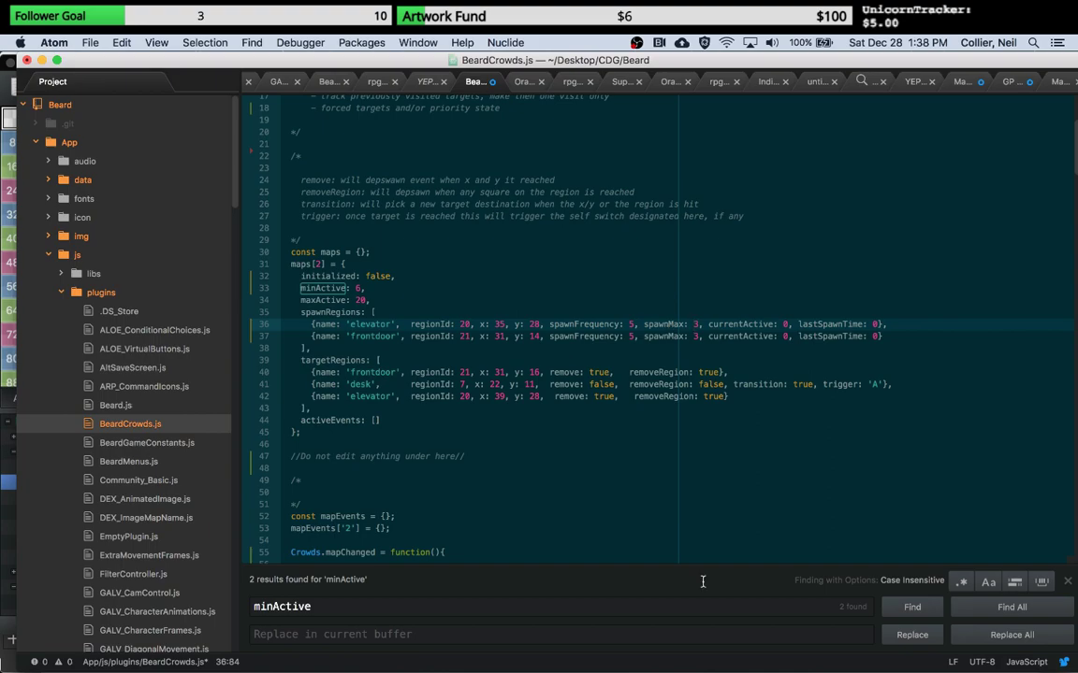
Step: Playtest Who Stole My Beard? from RPG Maker MV and begin a New Game
{"action": "left_click", "coordinate": [734, 666]}
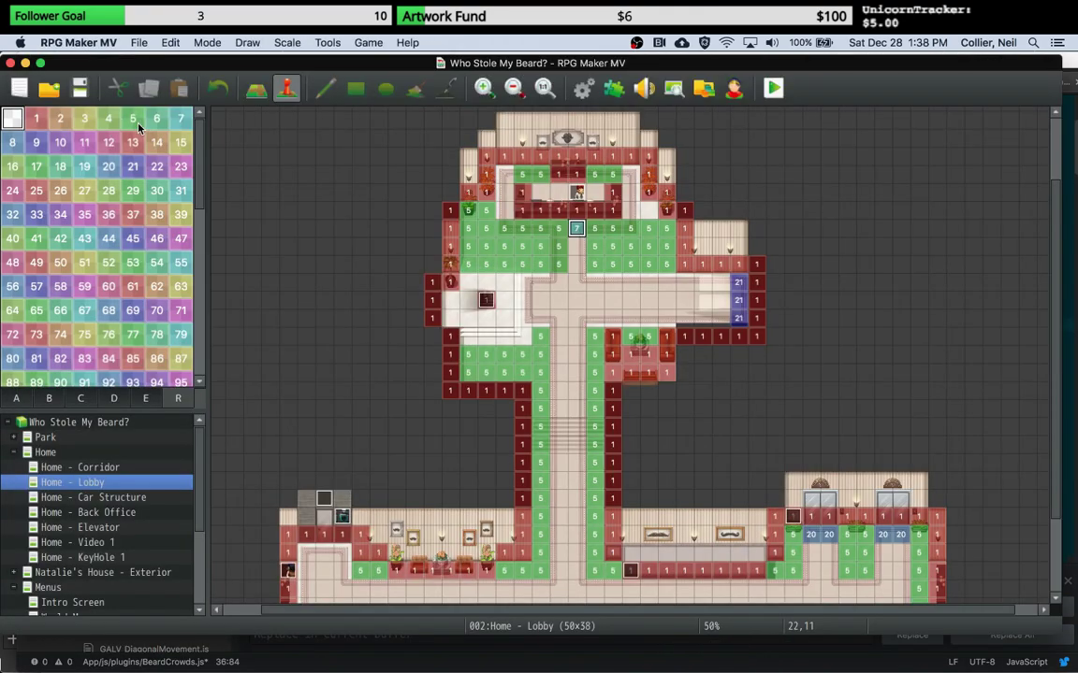
{"action": "left_click", "coordinate": [775, 90]}
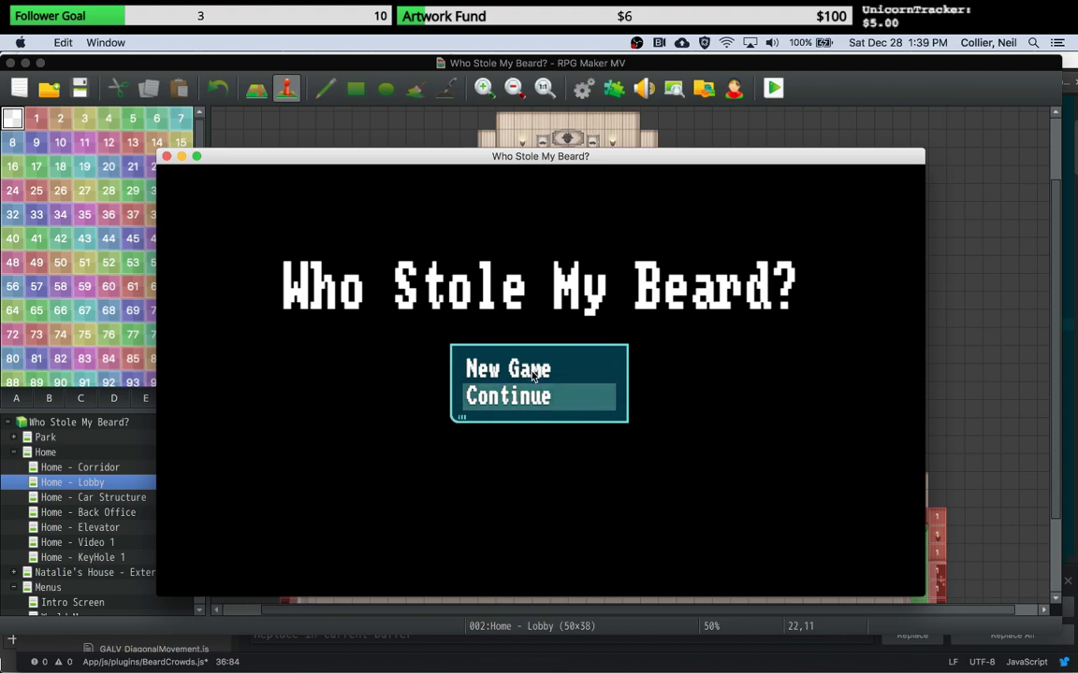
{"action": "left_click", "coordinate": [531, 370]}
{"action": "left_click", "coordinate": [533, 374]}
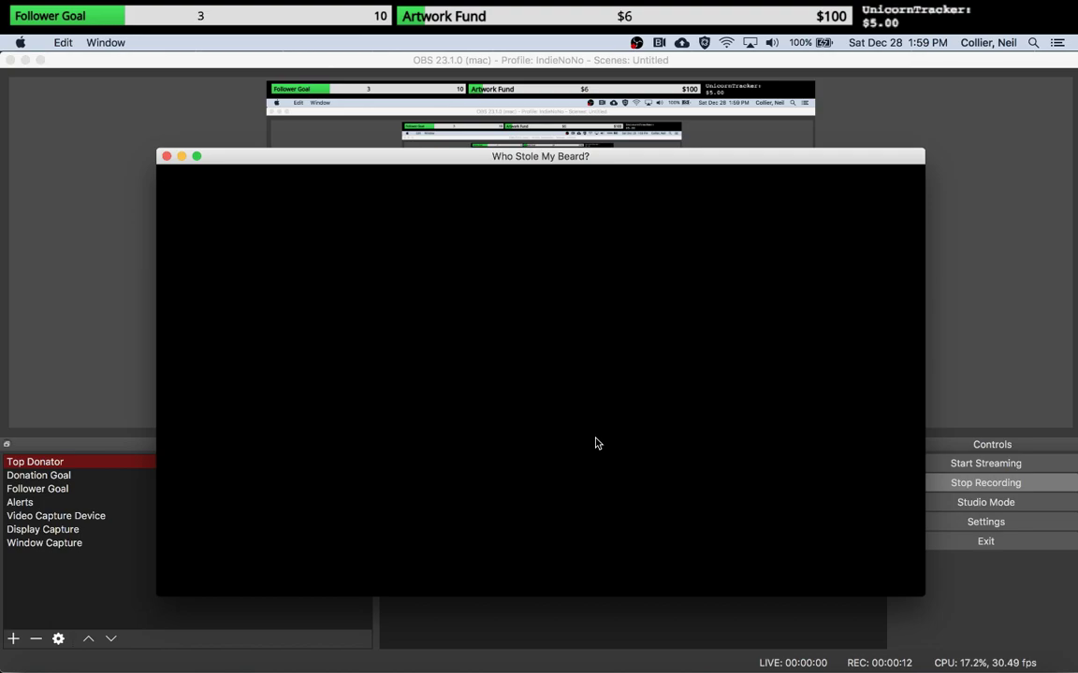
Step: Walk the player around the lobby corridors (down, left, back down) and then north toward the desk
{"action": "left_click", "coordinate": [535, 449]}
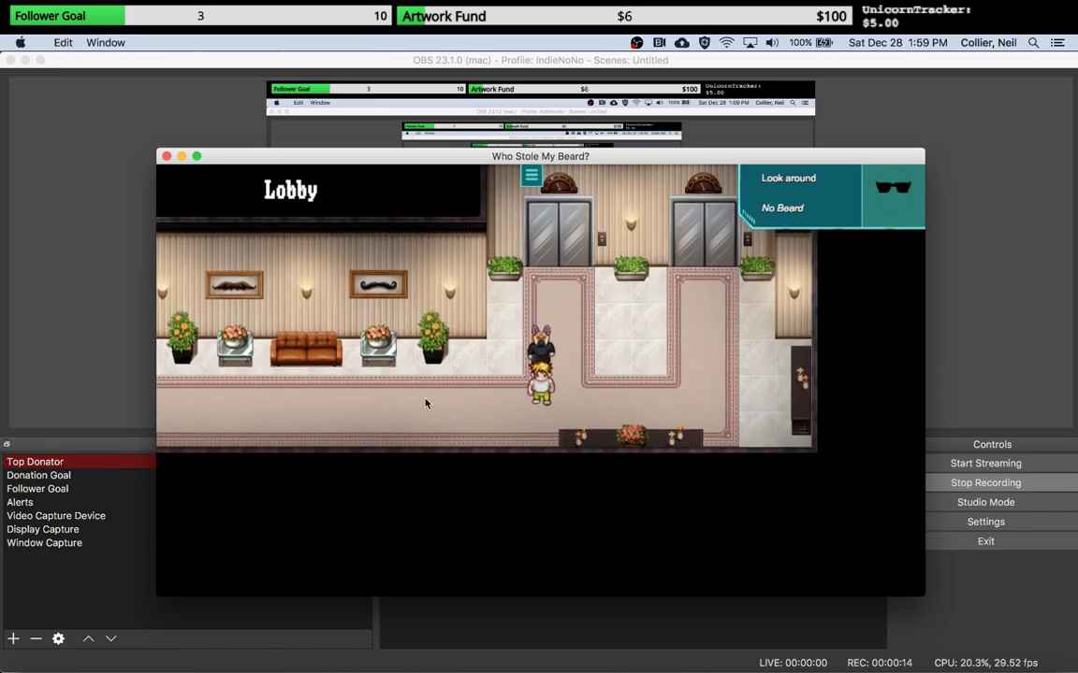
{"action": "left_click", "coordinate": [403, 366]}
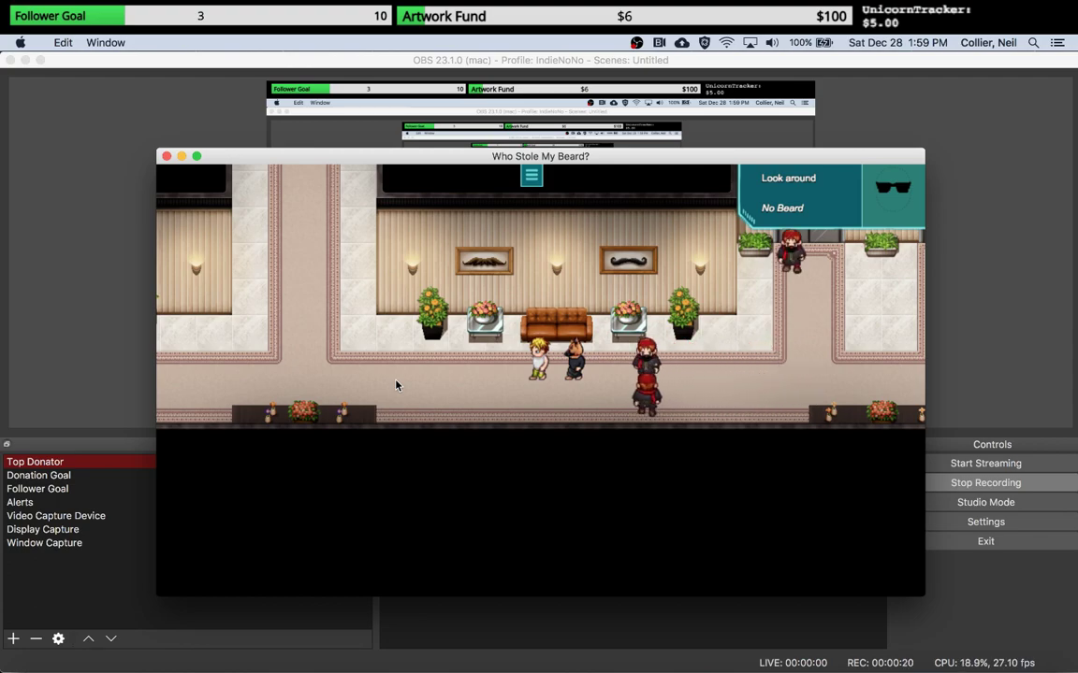
{"action": "left_click", "coordinate": [383, 370]}
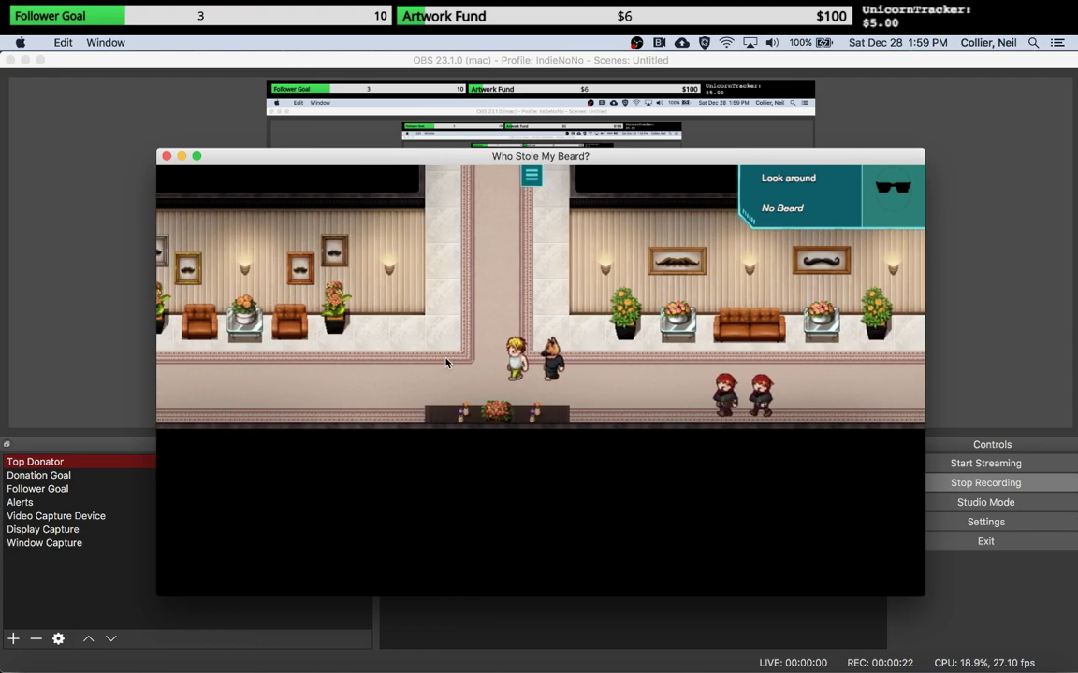
{"action": "left_click", "coordinate": [527, 289]}
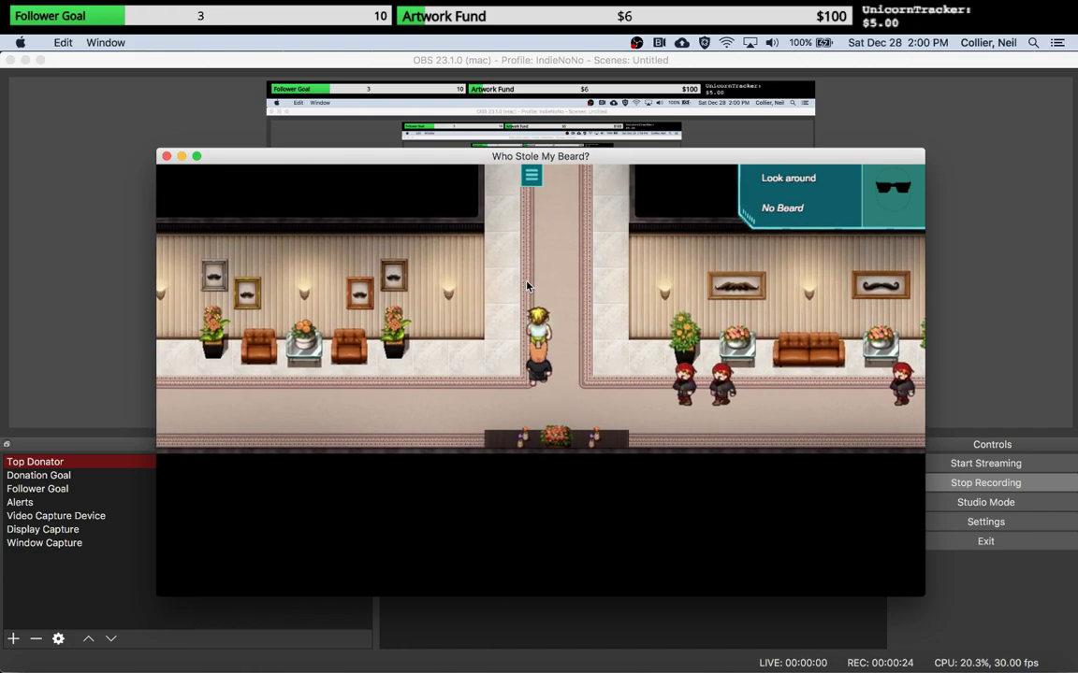
{"action": "left_click", "coordinate": [533, 257]}
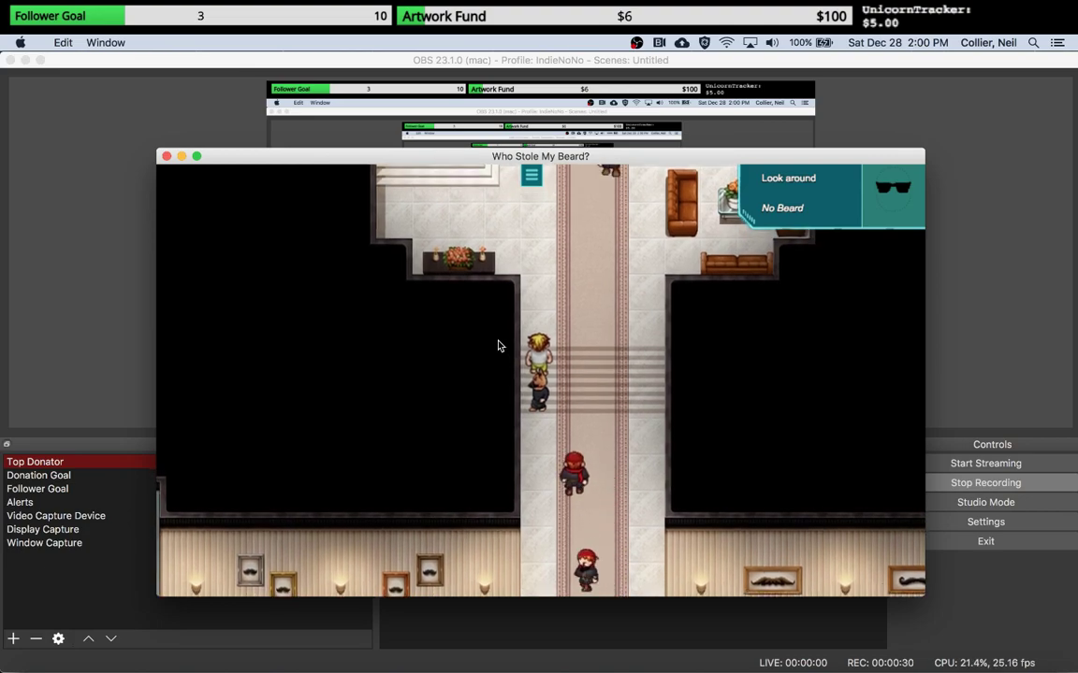
{"action": "left_click", "coordinate": [541, 513]}
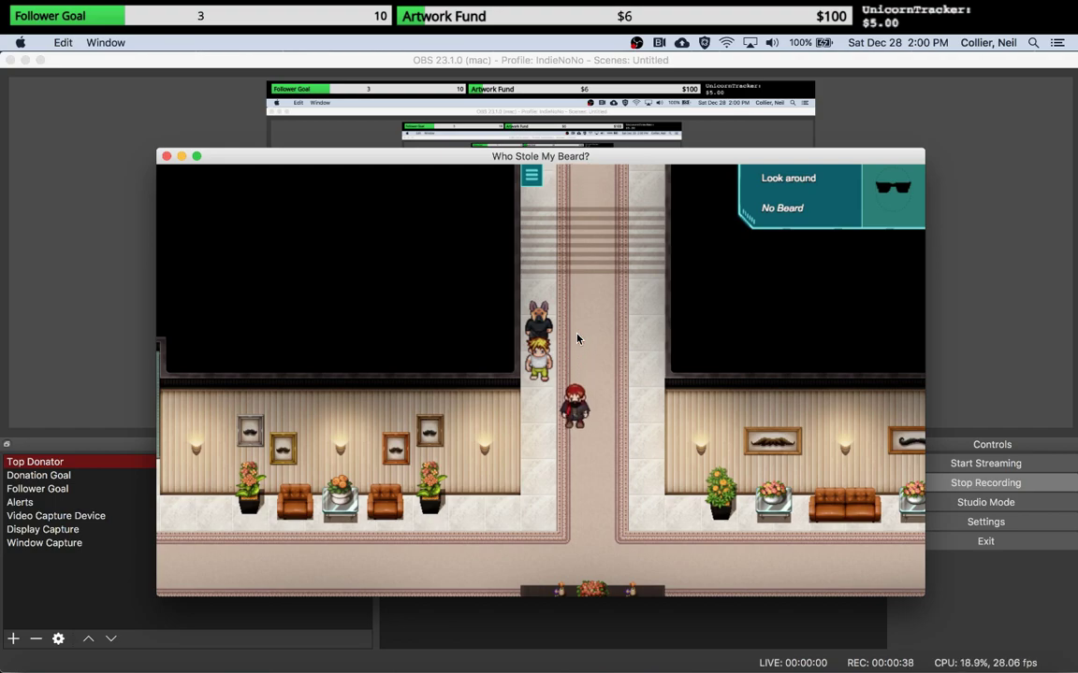
{"action": "left_click", "coordinate": [539, 283]}
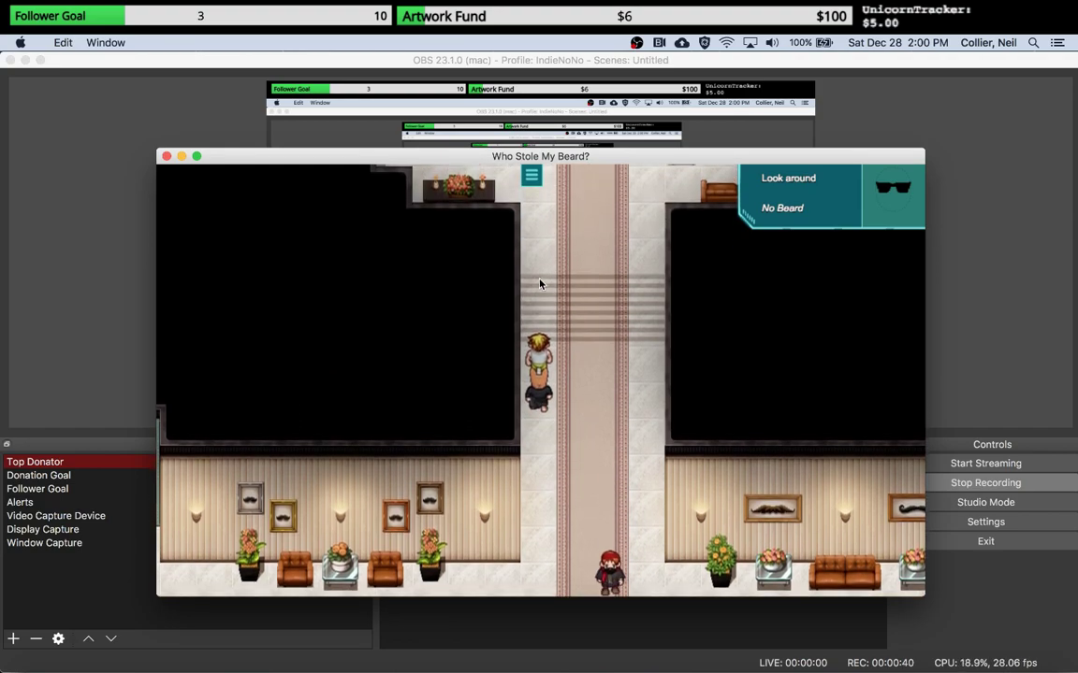
{"action": "left_click", "coordinate": [539, 283]}
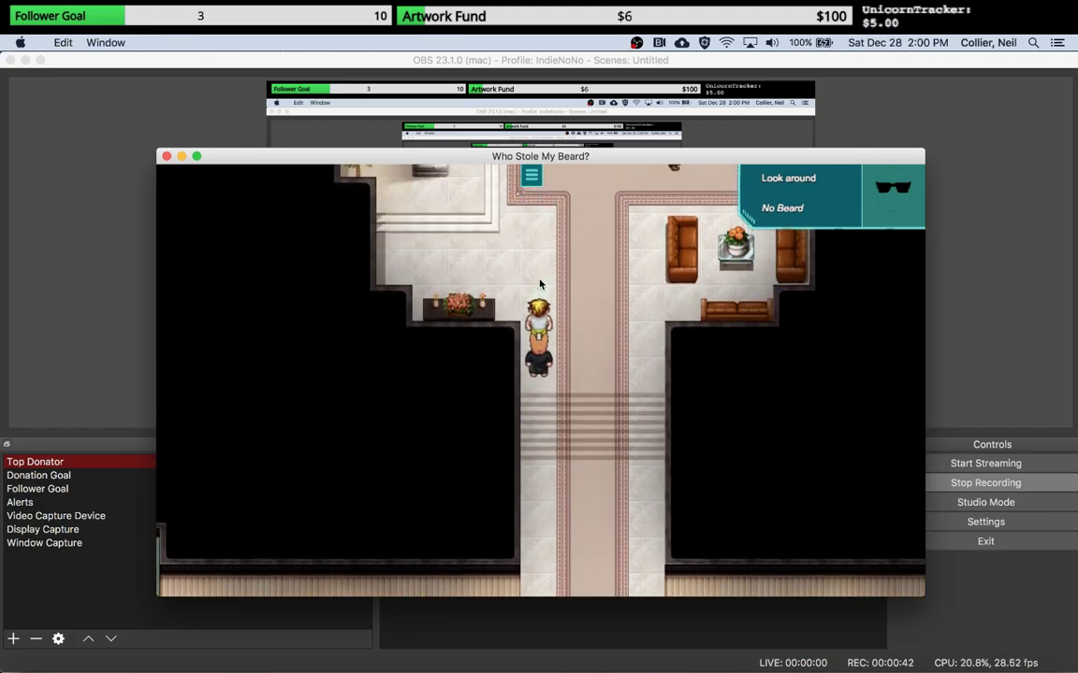
{"action": "left_click", "coordinate": [540, 283]}
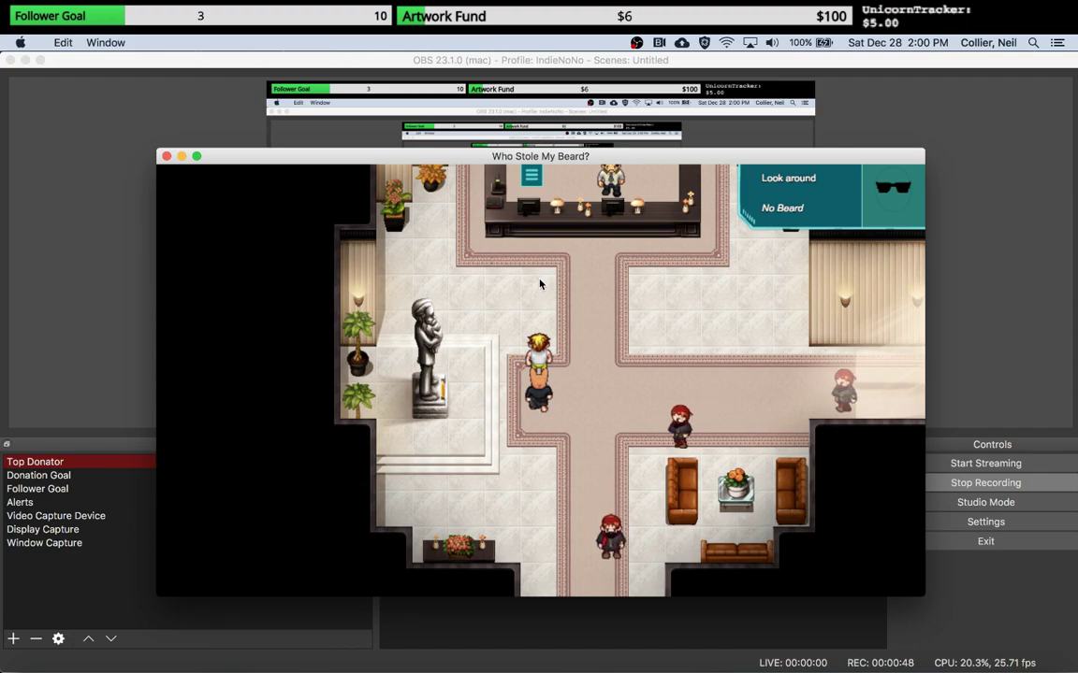
{"action": "left_click", "coordinate": [539, 283]}
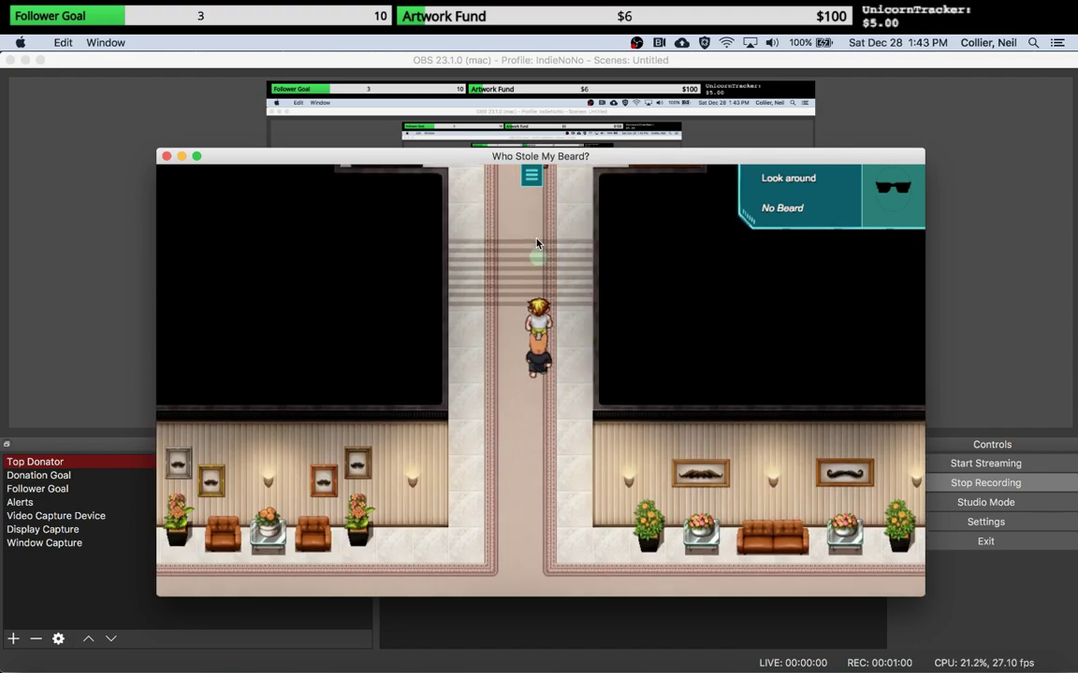
Step: Bring the player up to the reception desk, where two spawned NPCs queue before the receptionist
{"action": "mouse_move", "coordinate": [513, 246]}
{"action": "left_mouse_down"}
{"action": "mouse_move", "coordinate": [539, 236]}
{"action": "mouse_move", "coordinate": [498, 319]}
{"action": "mouse_move", "coordinate": [521, 313]}
{"action": "left_mouse_up"}
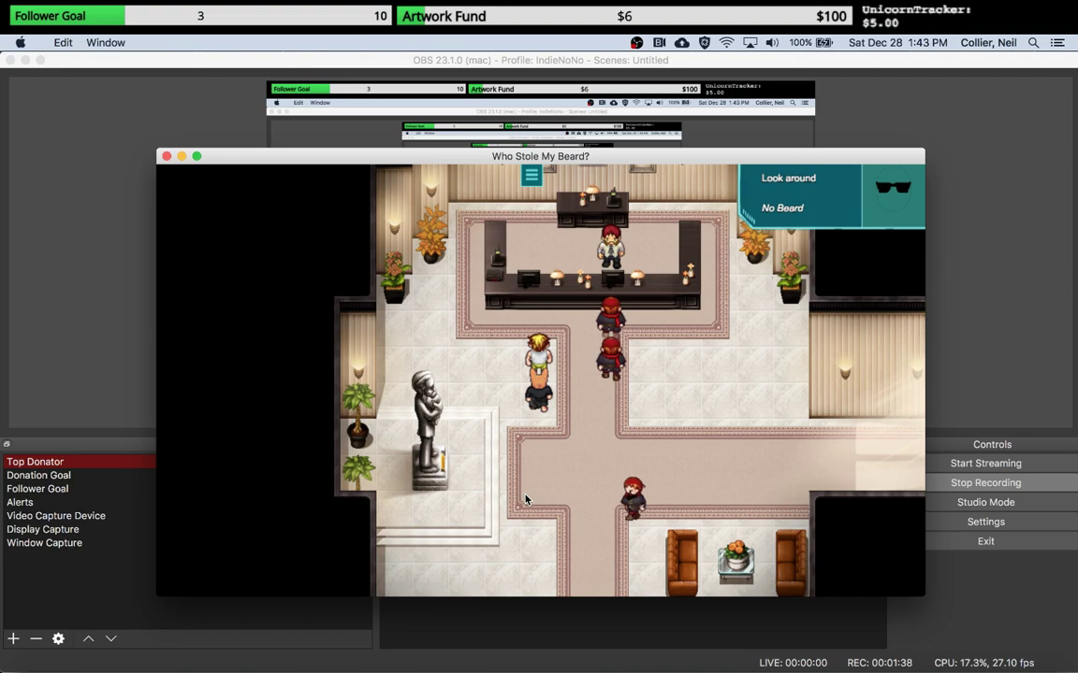
Step: Save the game from the in-game quick menu
{"action": "left_click", "coordinate": [527, 174]}
{"action": "scroll", "coordinate": [730, 243], "scroll_direction": "down", "scroll_amount": 6}
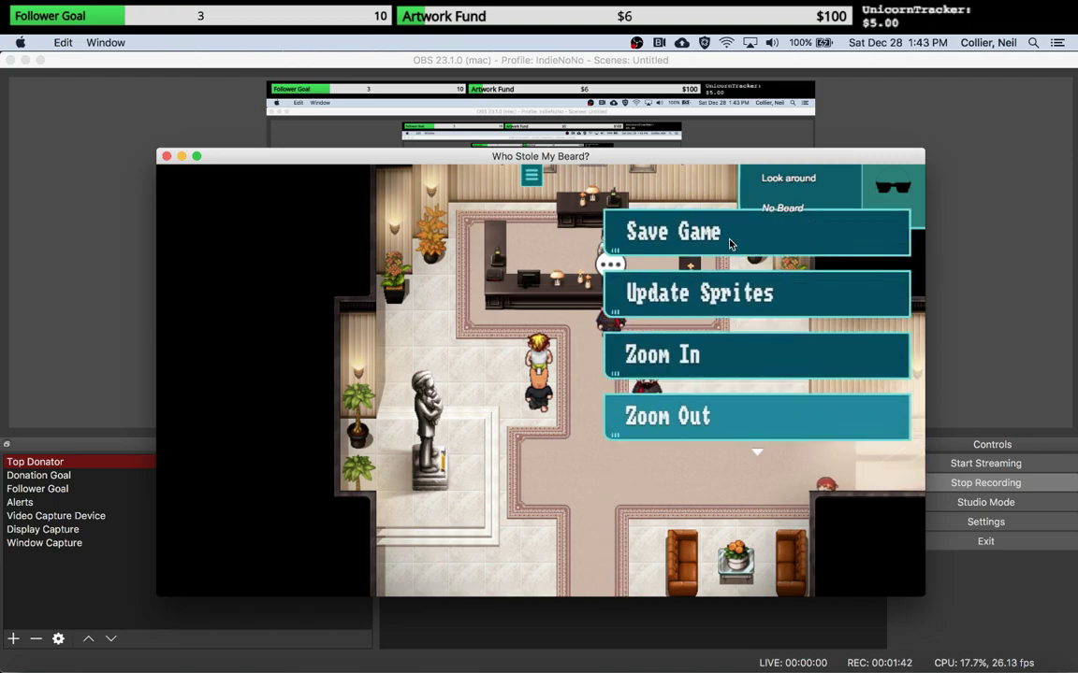
{"action": "left_click", "coordinate": [727, 242]}
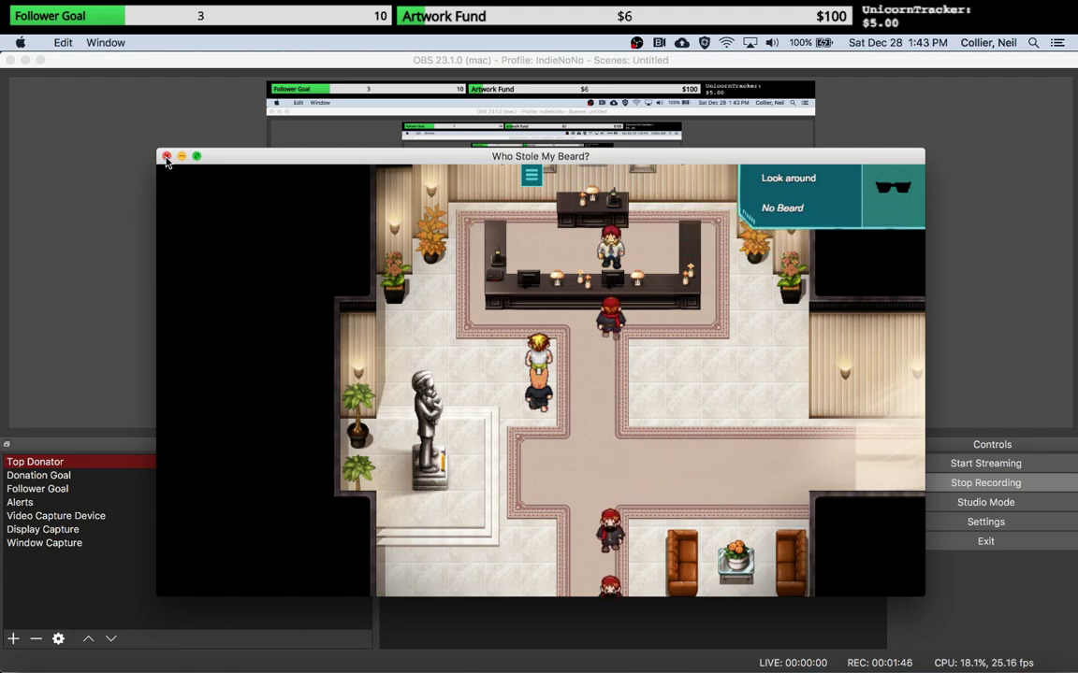
Step: Close the game window and launch a fresh playtest from the RPG Maker MV editor
{"action": "left_click", "coordinate": [167, 157]}
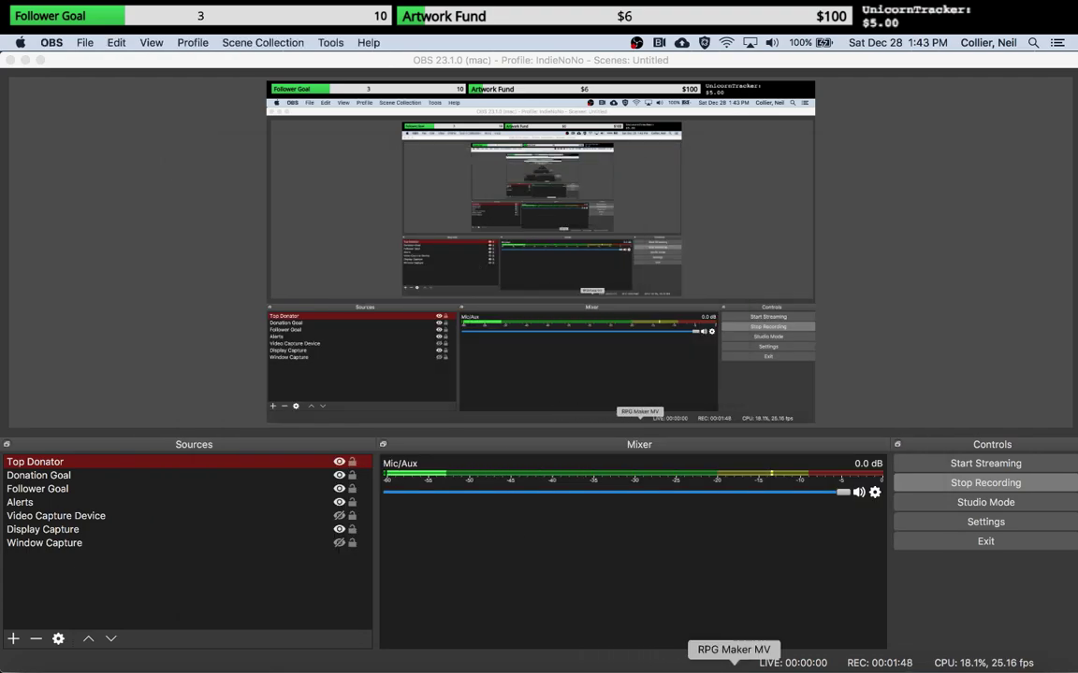
{"action": "left_click", "coordinate": [733, 666]}
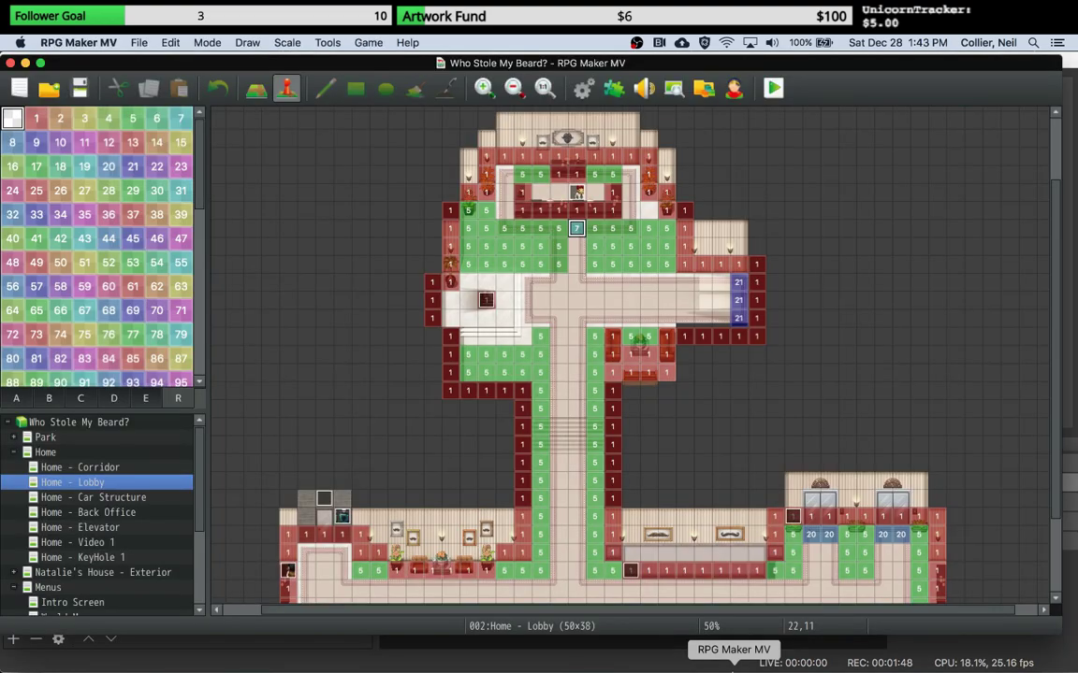
{"action": "left_click", "coordinate": [773, 90]}
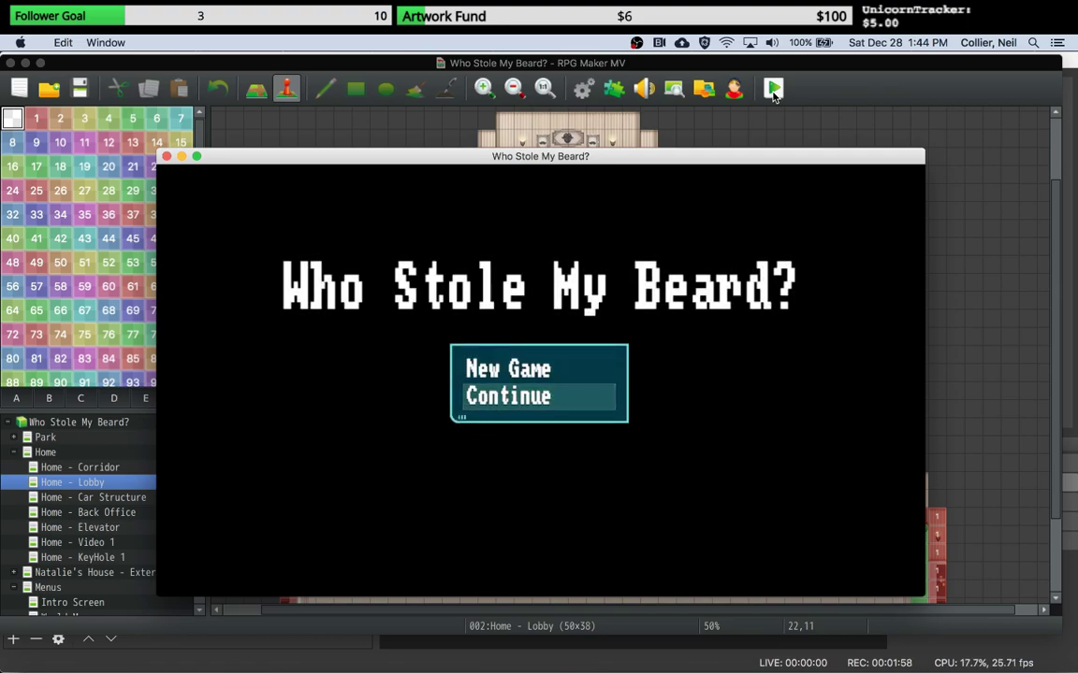
Step: Choose Continue on the title screen to resume the saved game in the lobby
{"action": "left_click", "coordinate": [540, 400]}
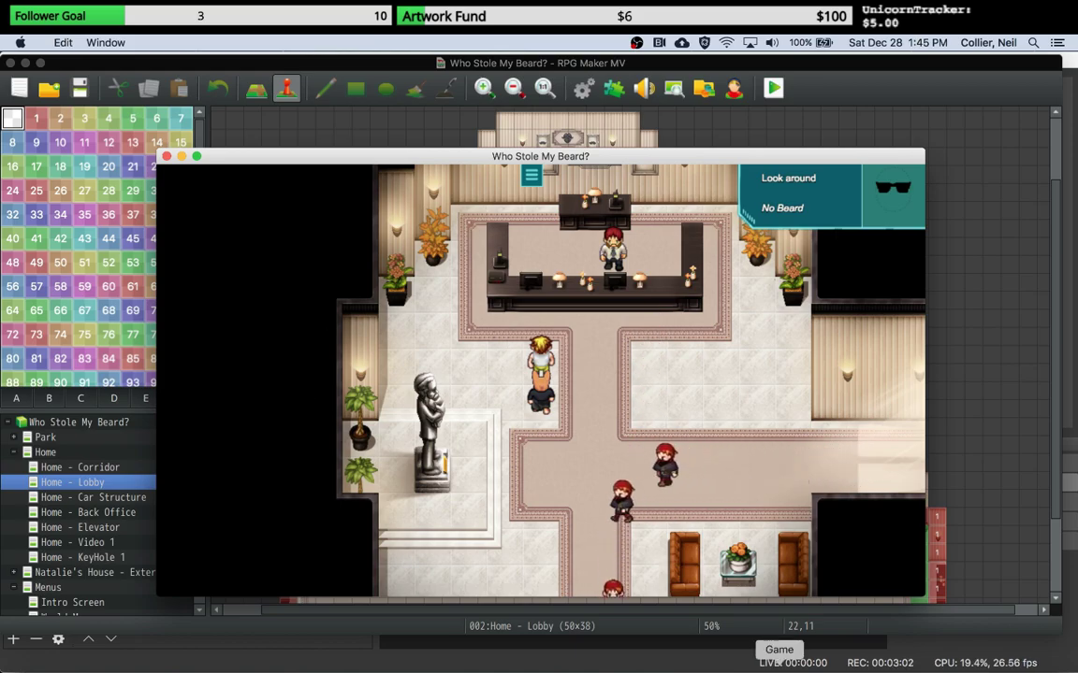
Step: Switch to OBS so its window sits in front of the game playtest
{"action": "left_click", "coordinate": [745, 664]}
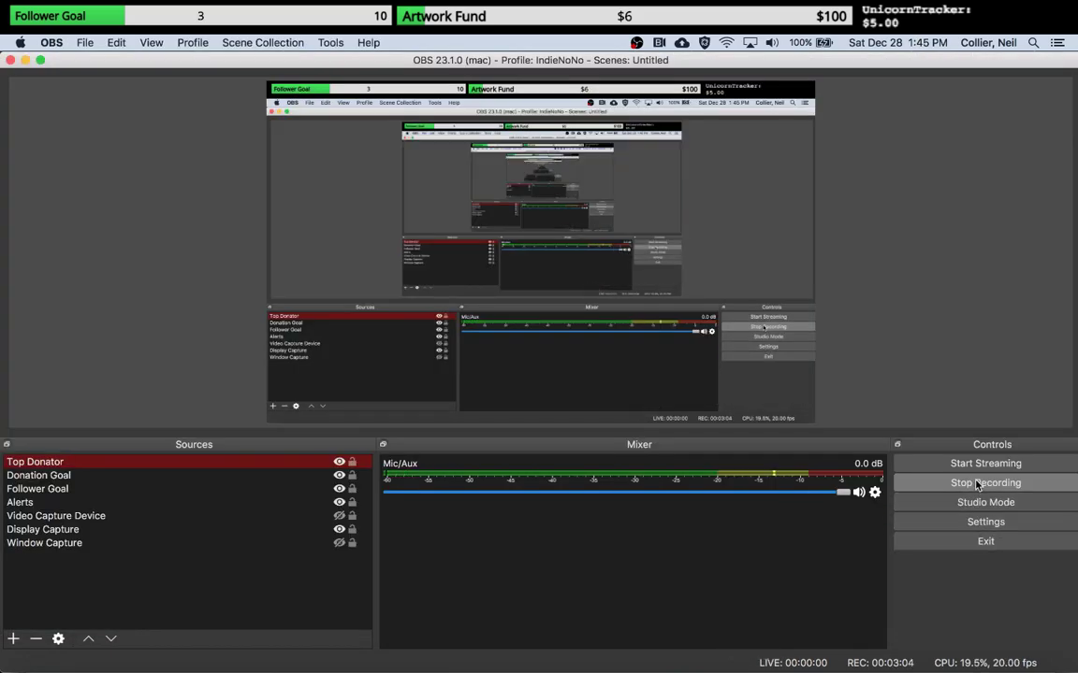